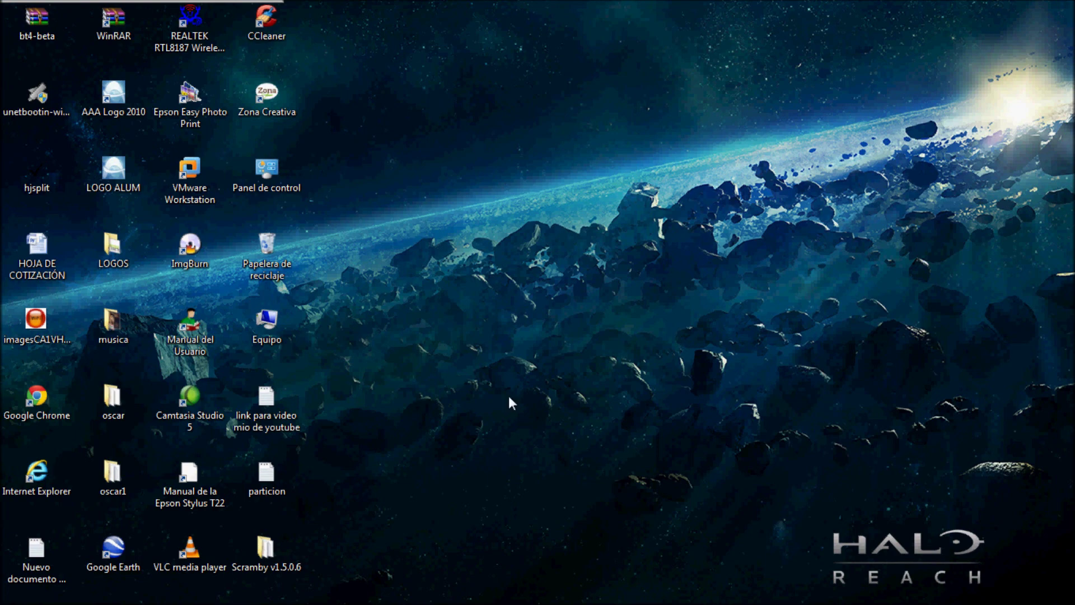
Switch to the btr4r2 window of VMware Workstation and start the wizard for creating a new virtual machine.
mouse_move(354, 598)
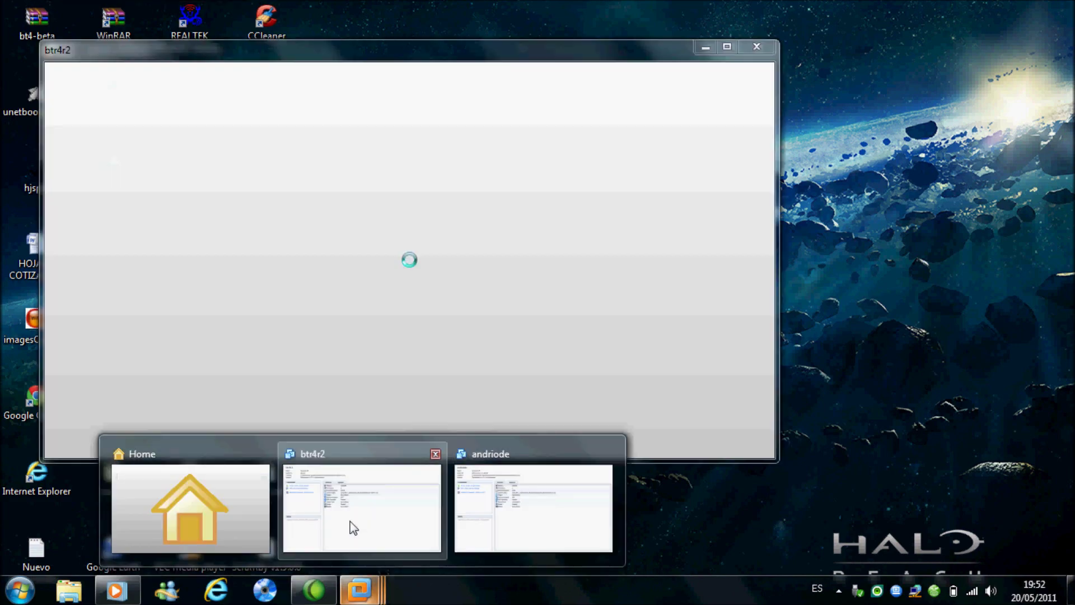
click(309, 501)
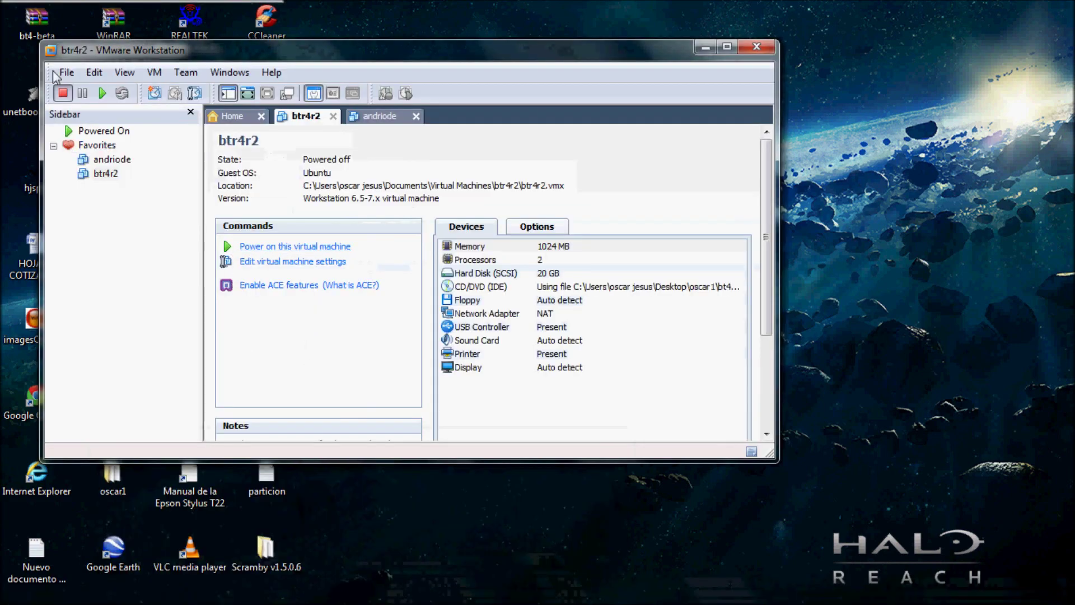
click(63, 72)
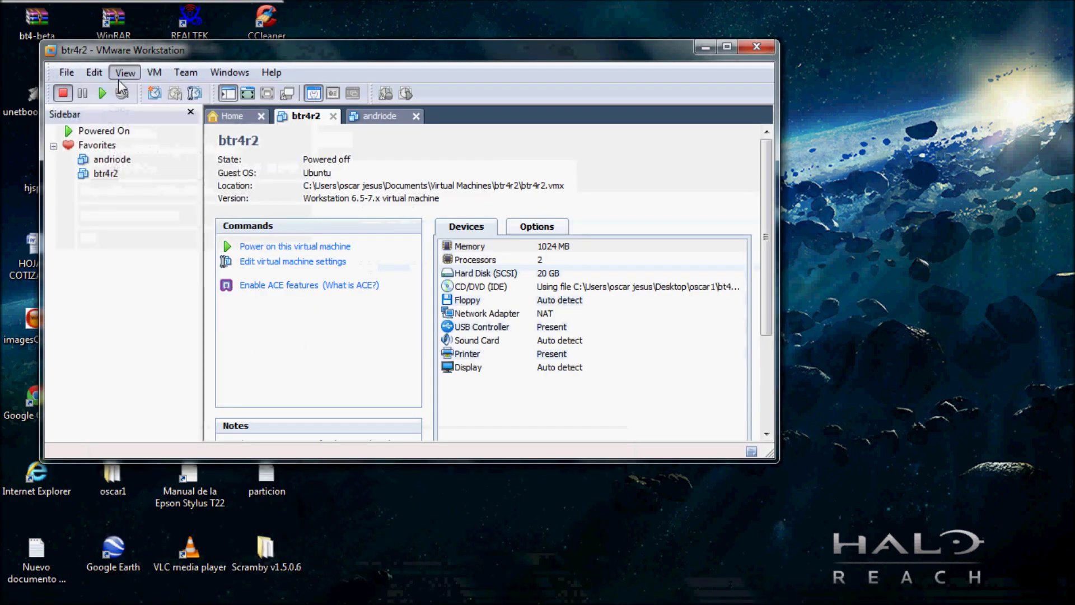
mouse_move(98, 91)
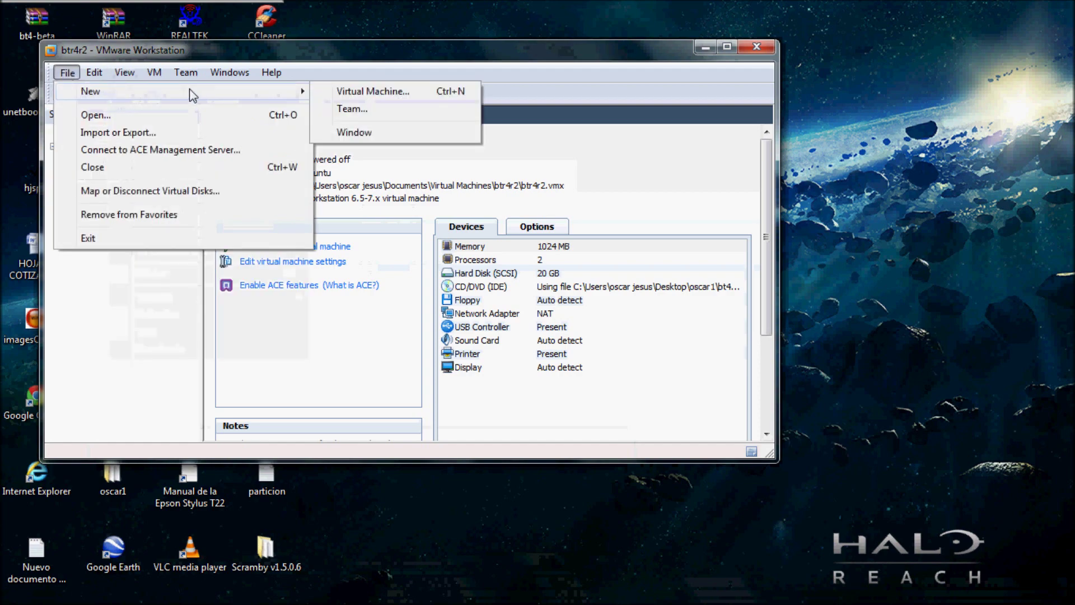
click(372, 92)
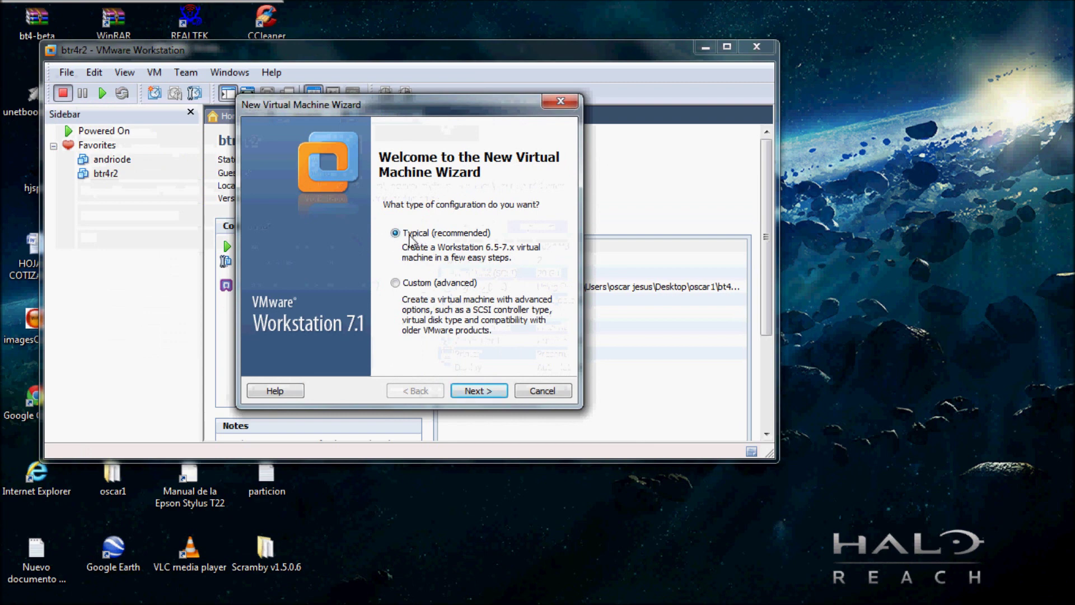
Choose the typical configuration with the operating system installed later, and select Linux with version Ubuntu as the guest.
click(484, 392)
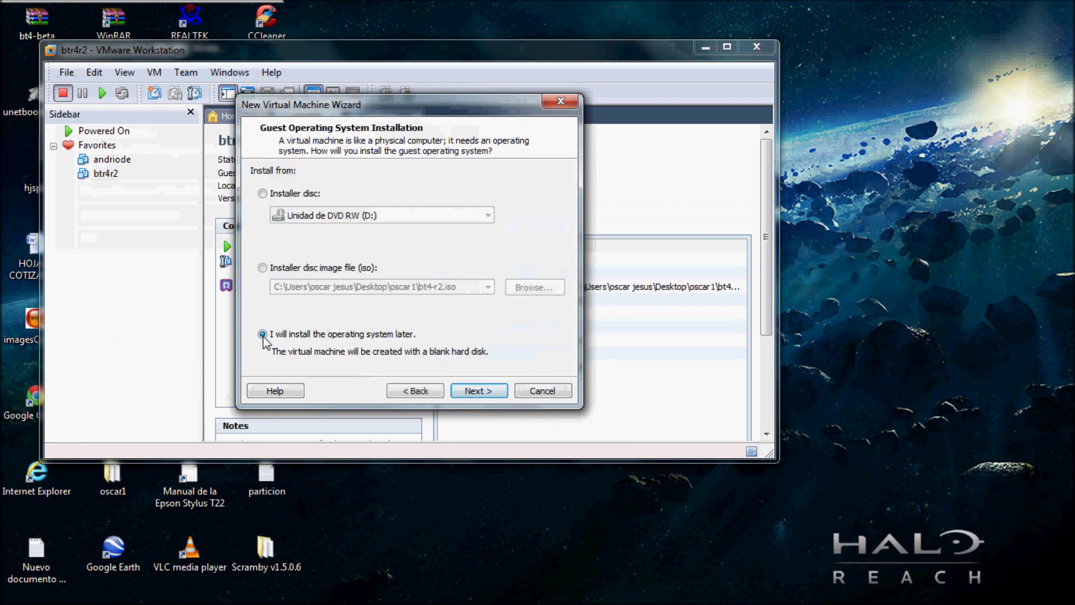
click(479, 390)
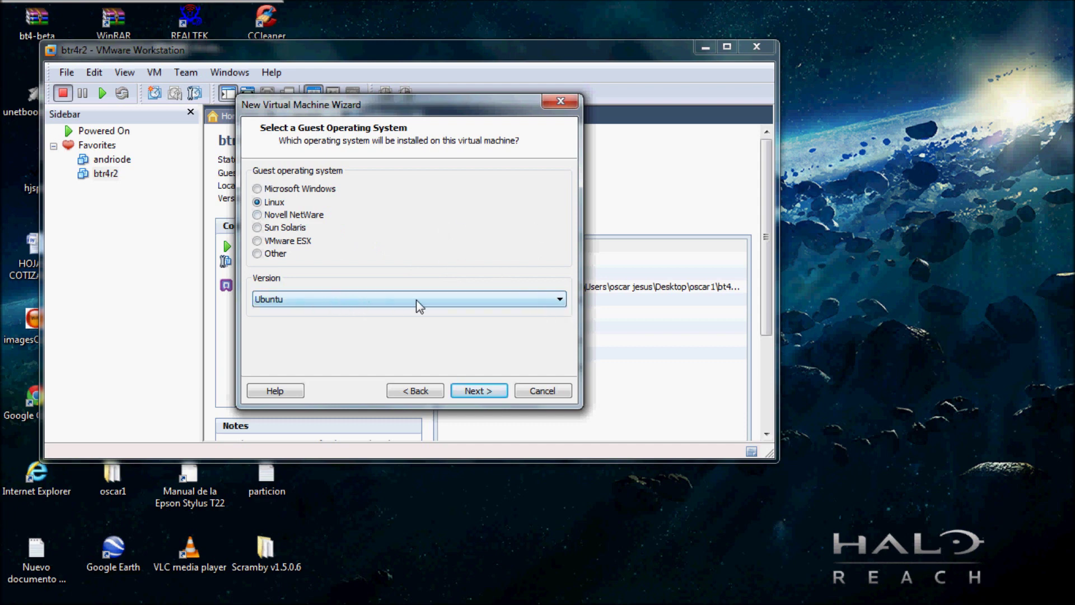
click(560, 299)
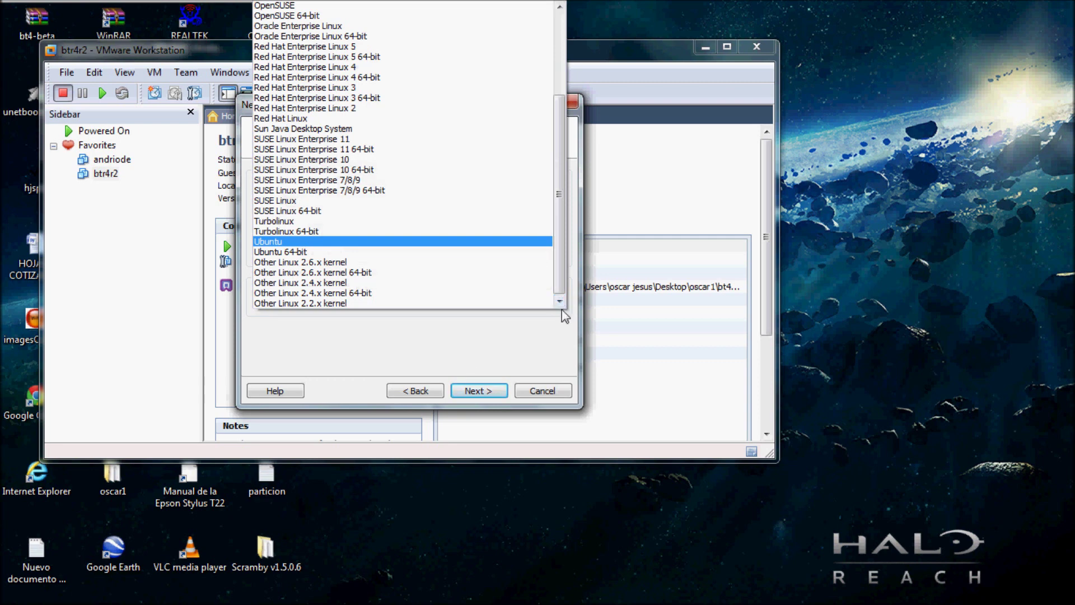
click(436, 245)
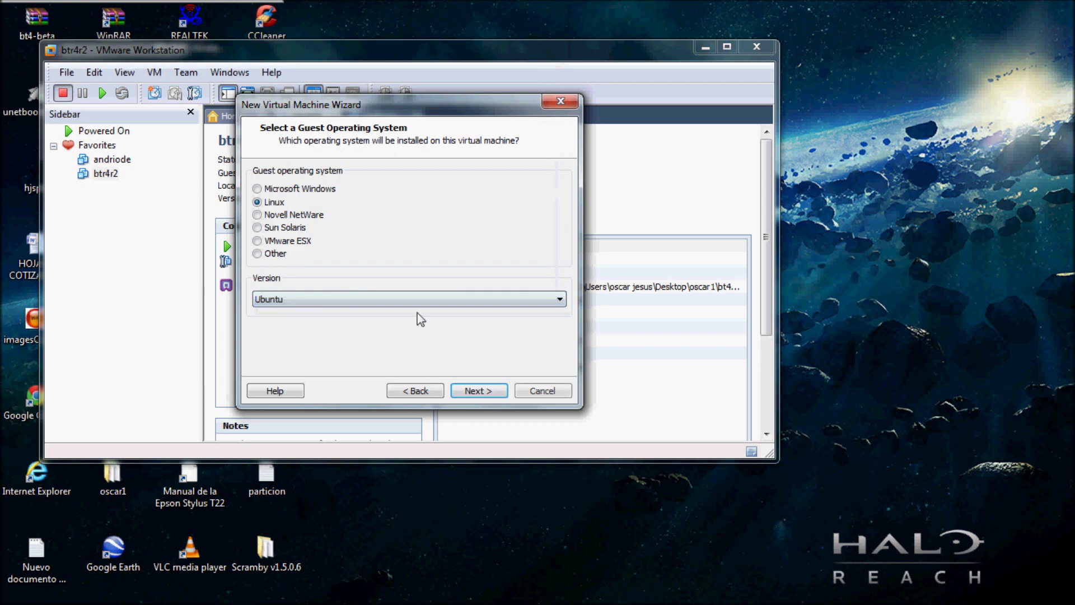
click(475, 395)
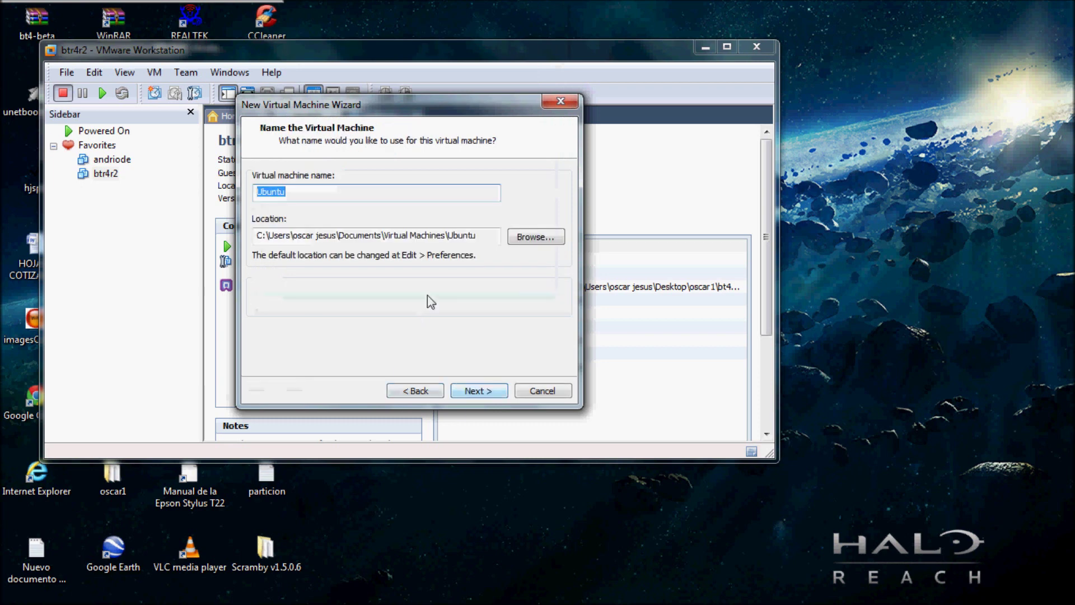
Name the virtual machine bt4 and finish creating it with a 20 GB disk stored as a single file.
click(290, 193)
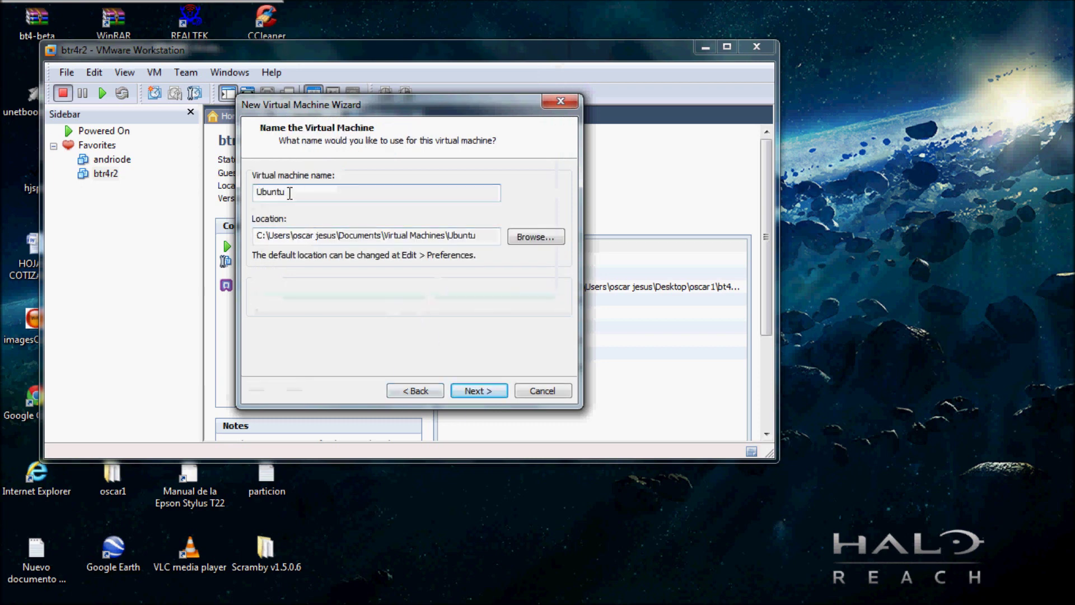
key(BackSpace)
key(BackSpace)
key(BackSpace)
key(BackSpace)
key(BackSpace)
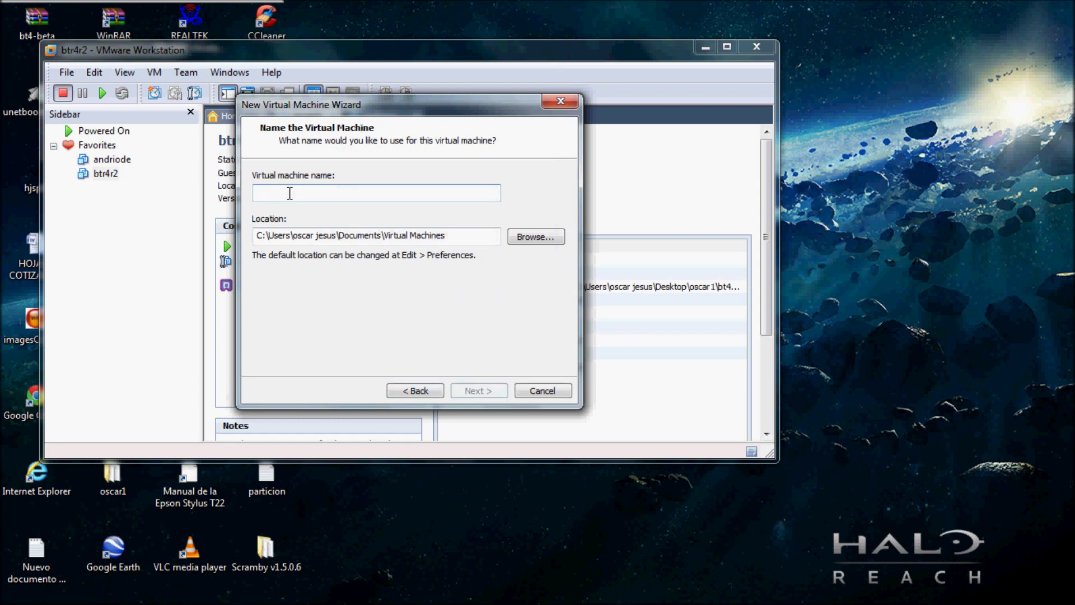
text(bt)
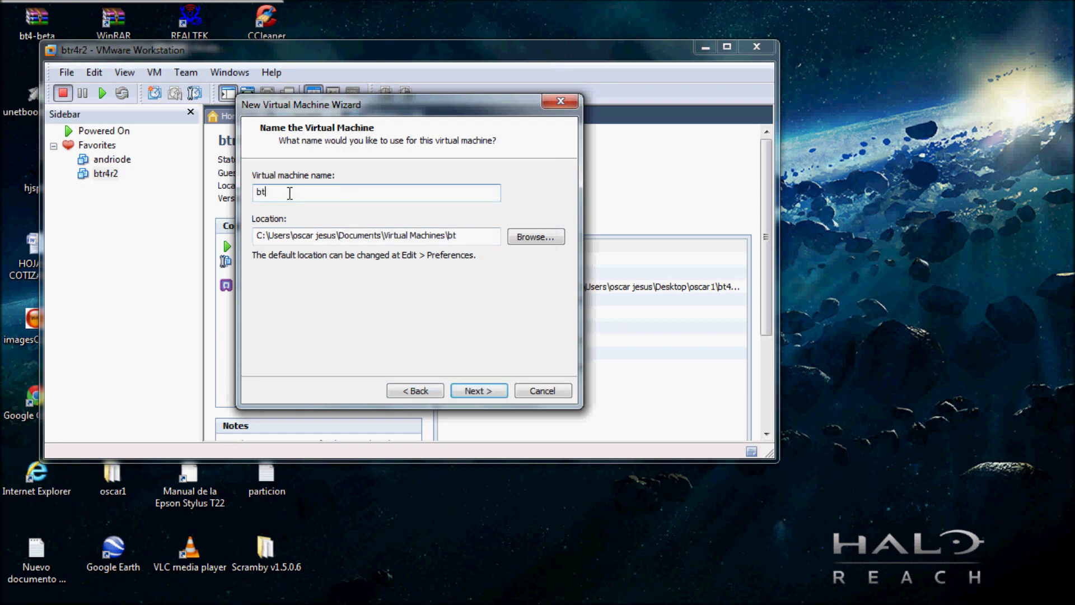
text(4)
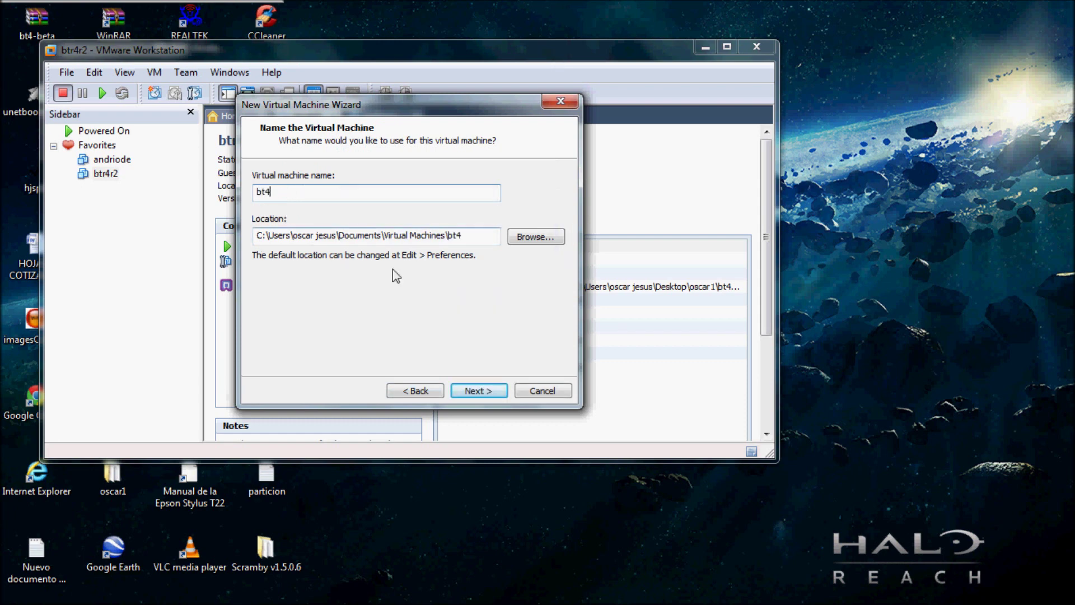
click(478, 390)
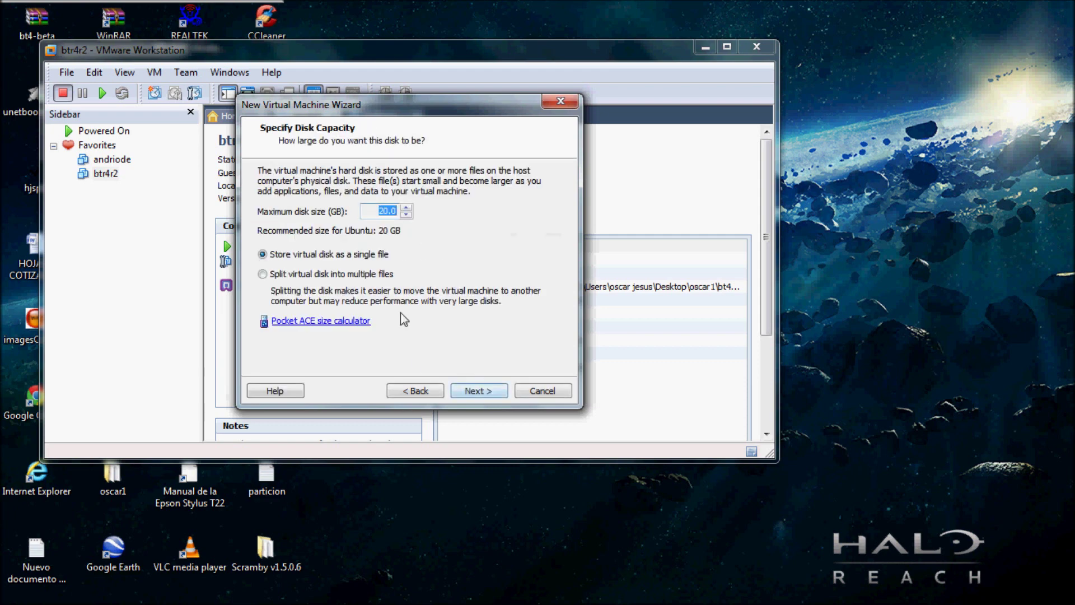
click(484, 392)
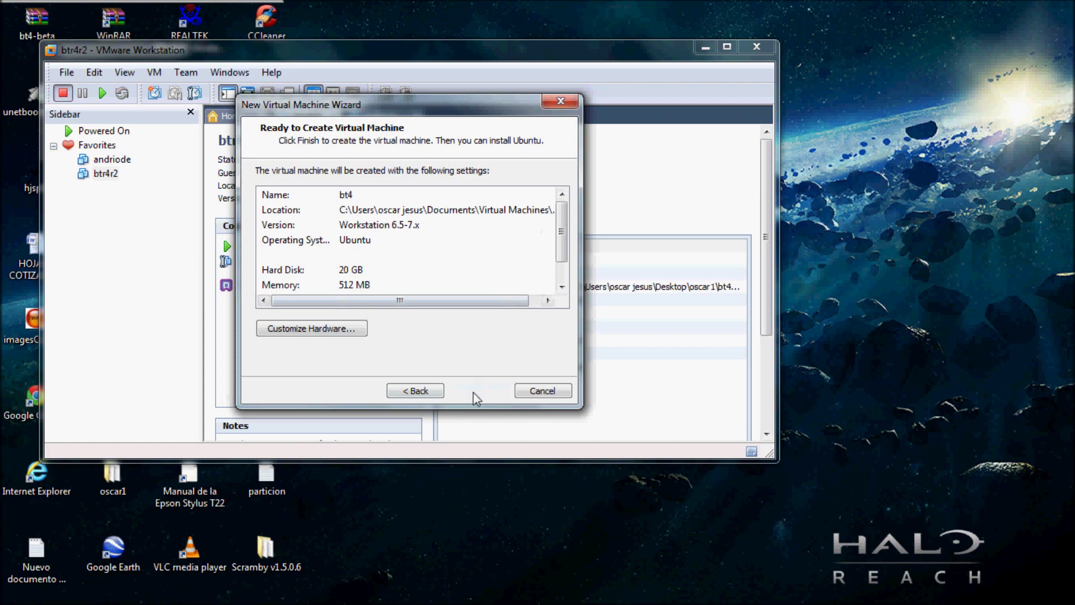
click(475, 394)
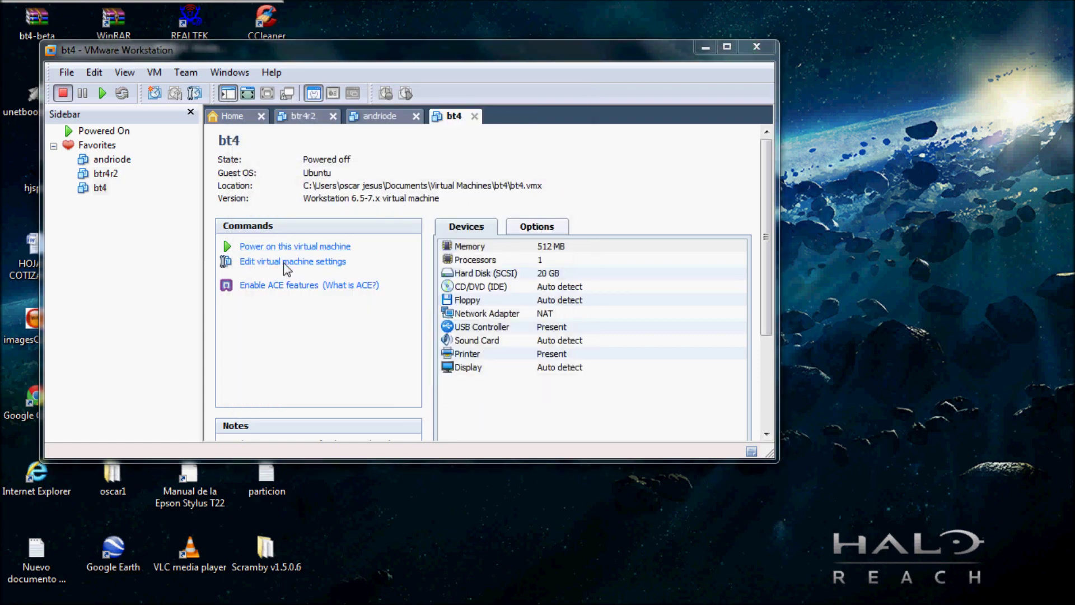
In the bt4 machine's settings, set memory to 1024 MB and attach the bt4-r2 ISO image from its desktop folder to the CD/DVD drive.
click(284, 262)
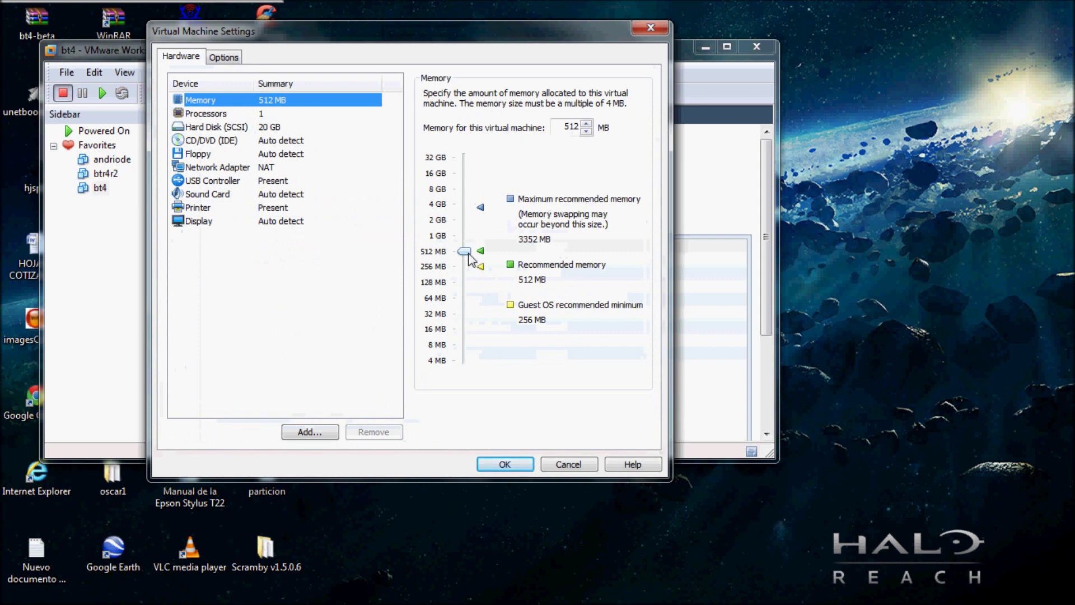
drag(469, 257, 465, 237)
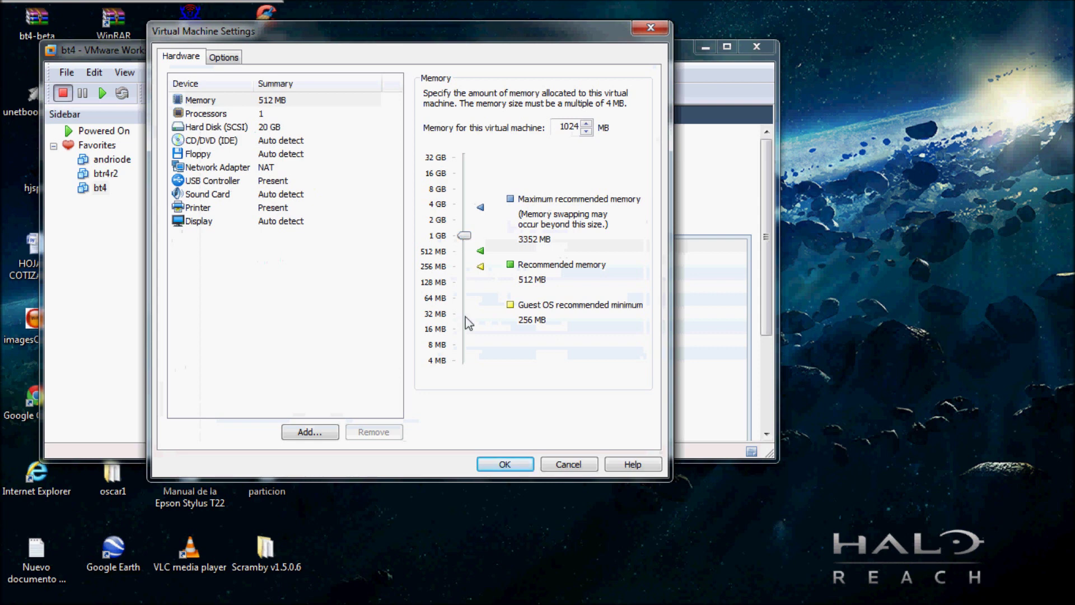
click(228, 144)
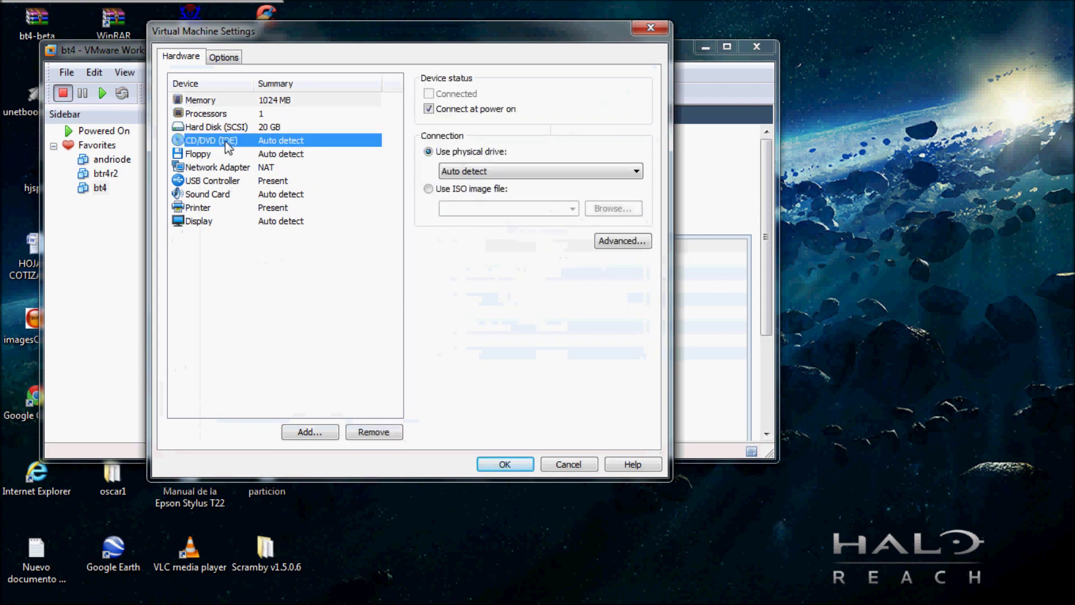
click(428, 188)
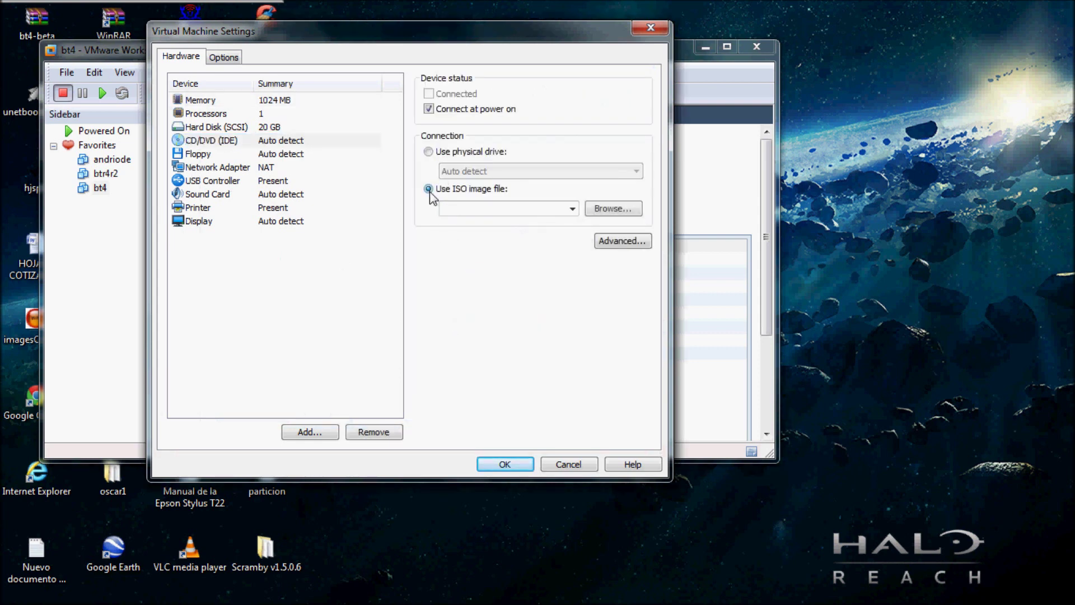
click(612, 209)
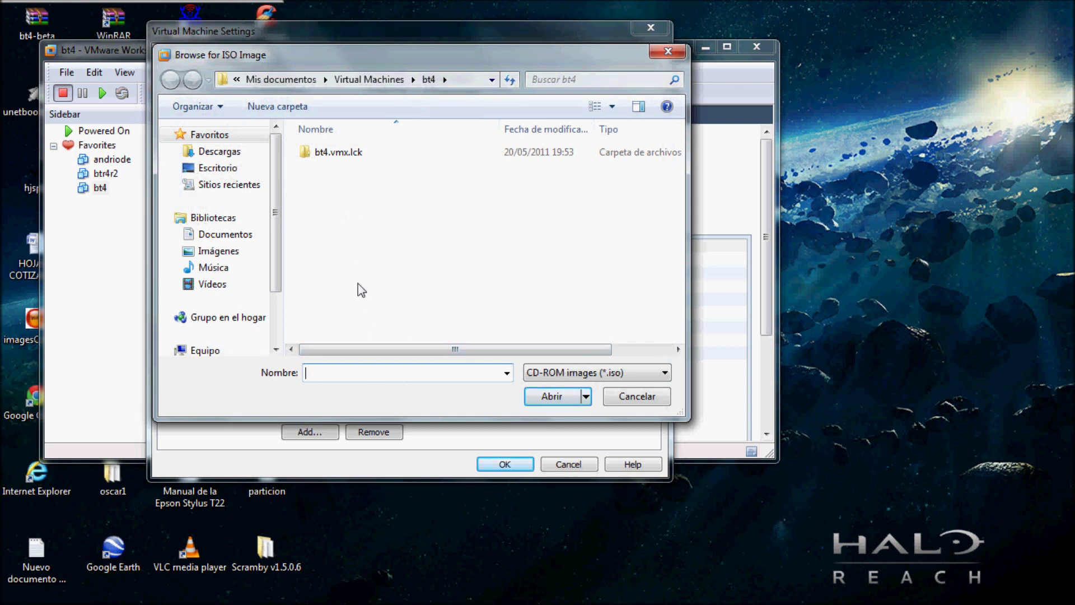
click(219, 171)
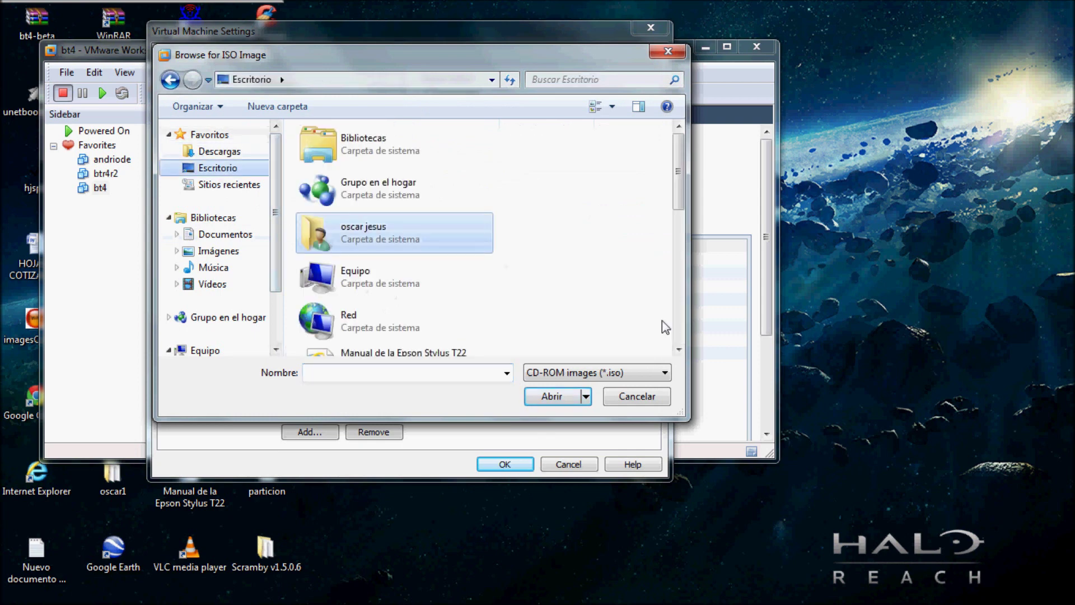
click(678, 349)
click(679, 349)
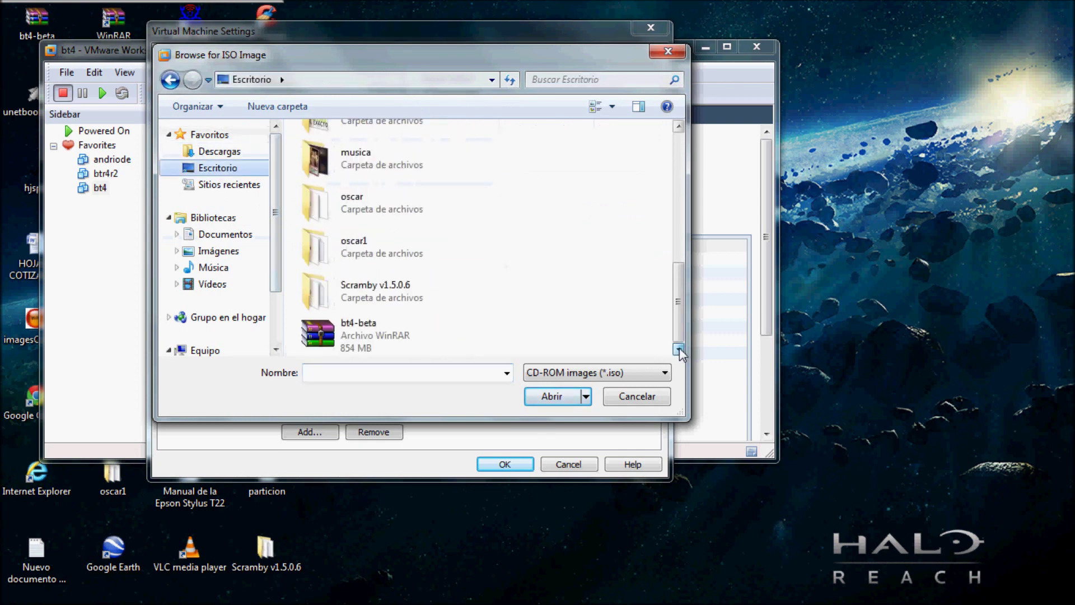
double_click(350, 258)
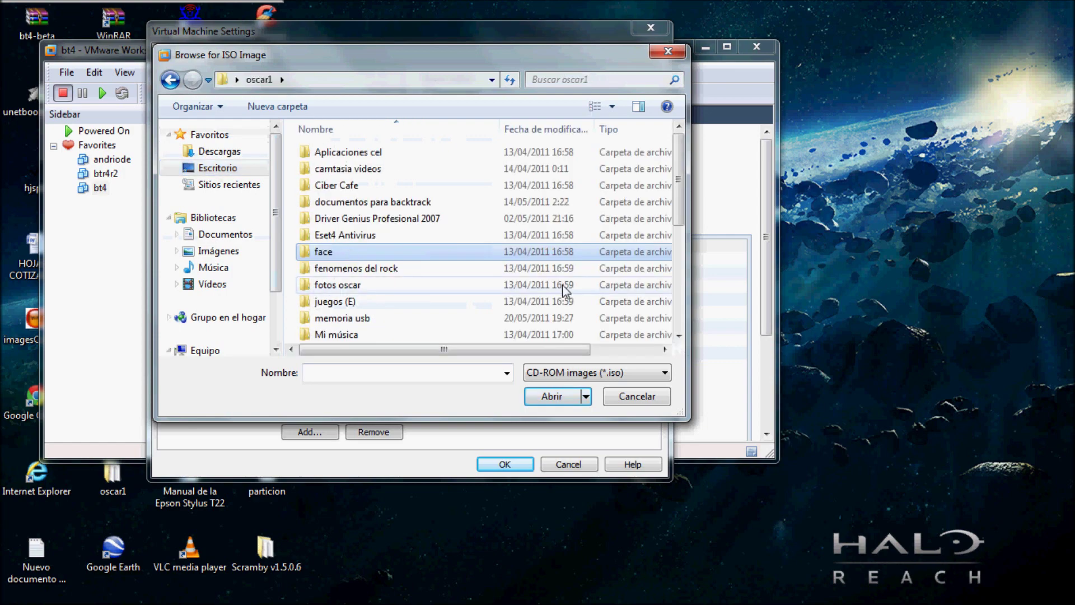
scroll(680, 334, down, 10)
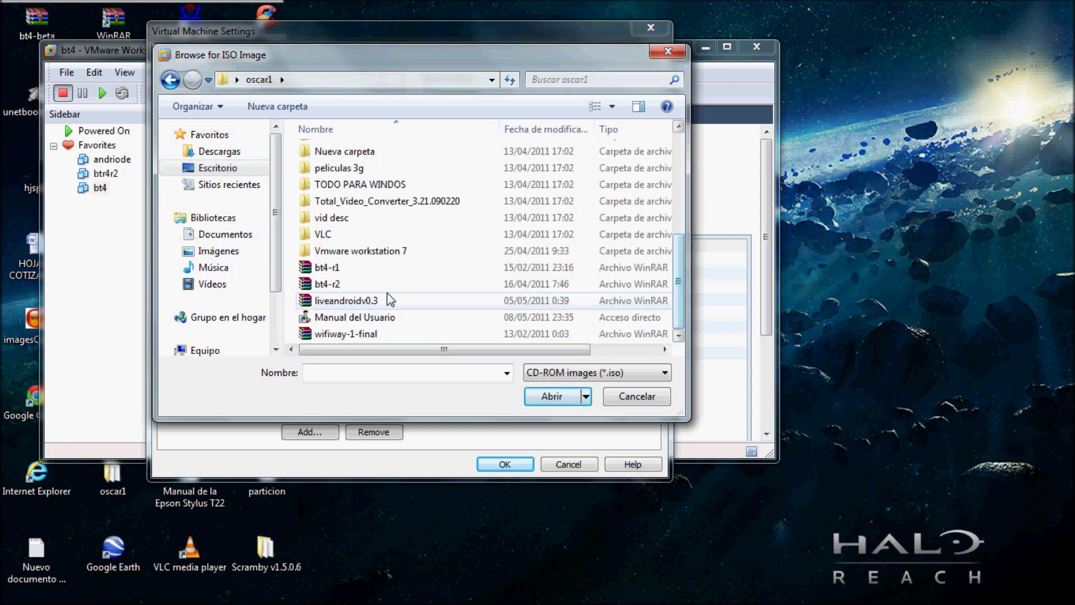
double_click(330, 285)
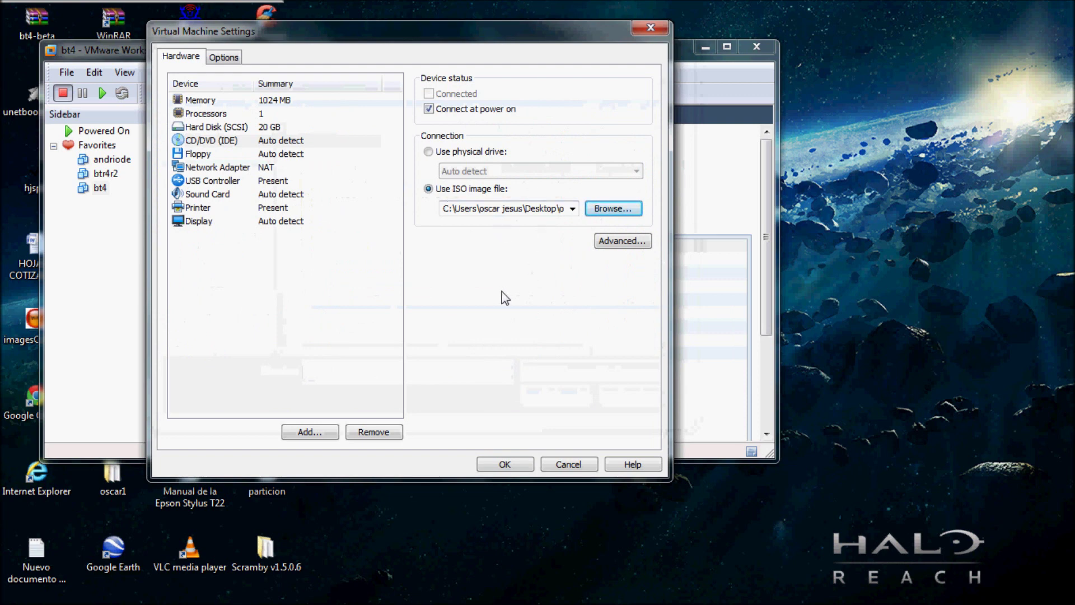
click(507, 465)
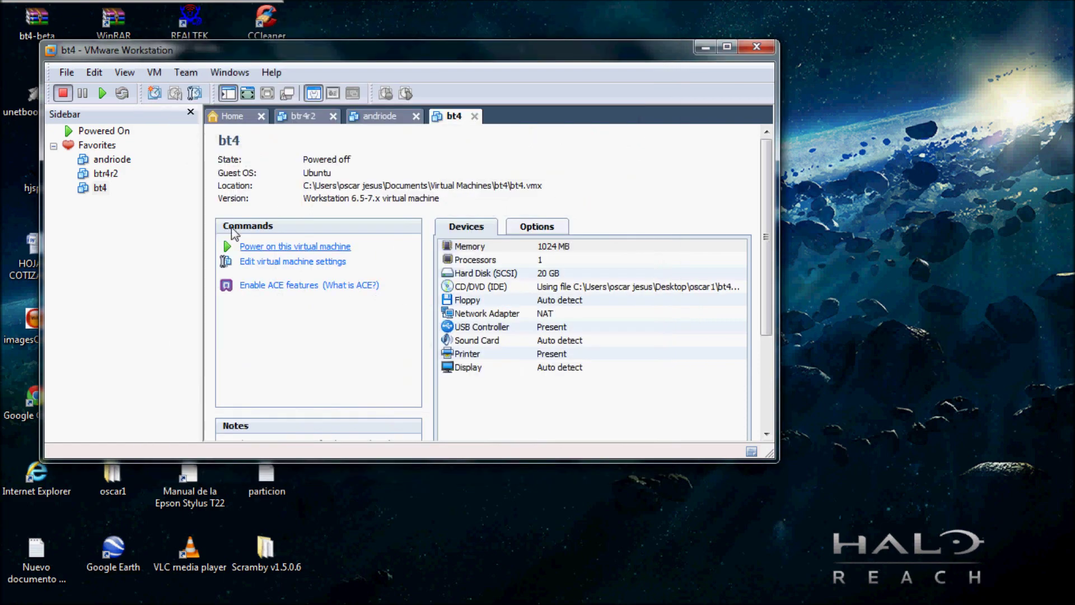
Power on the bt4 virtual machine, dismiss the removable devices hint, and boot the BackTrack FrameBuffer (1024x768) entry.
click(99, 188)
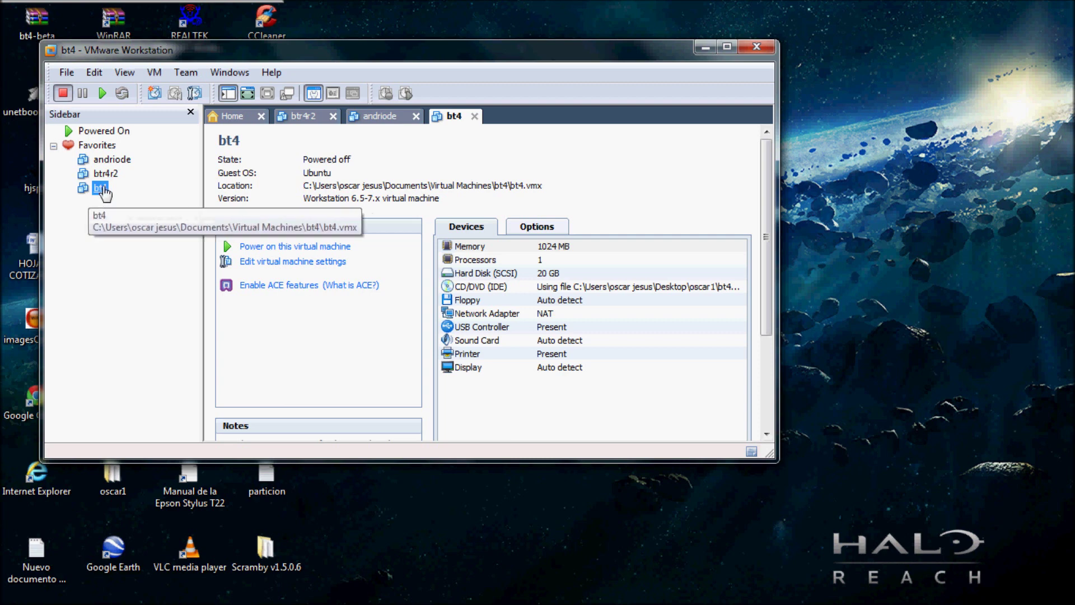
click(102, 93)
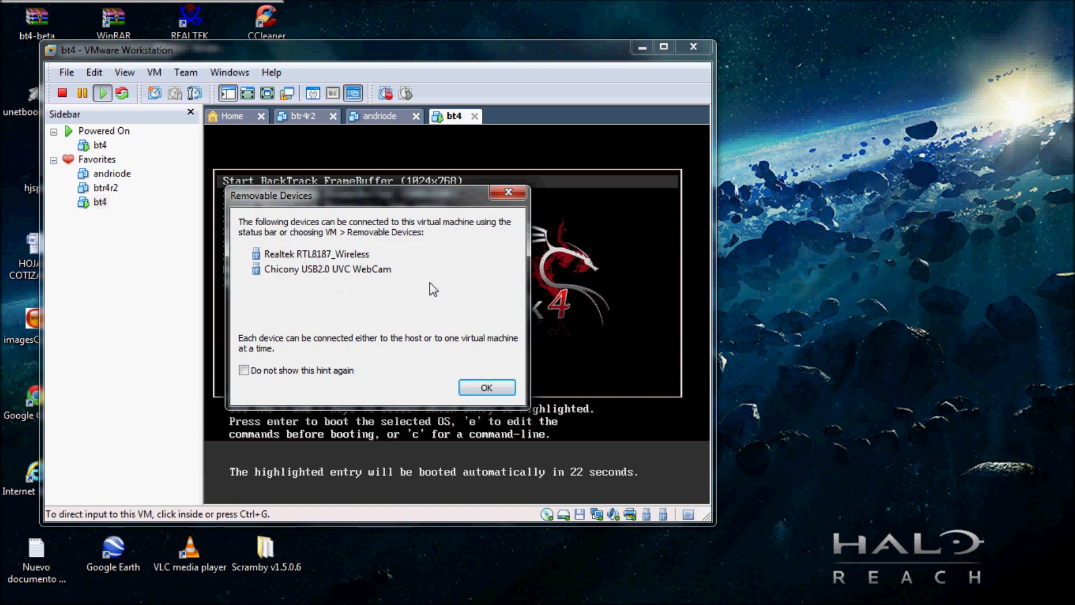
click(486, 388)
click(501, 308)
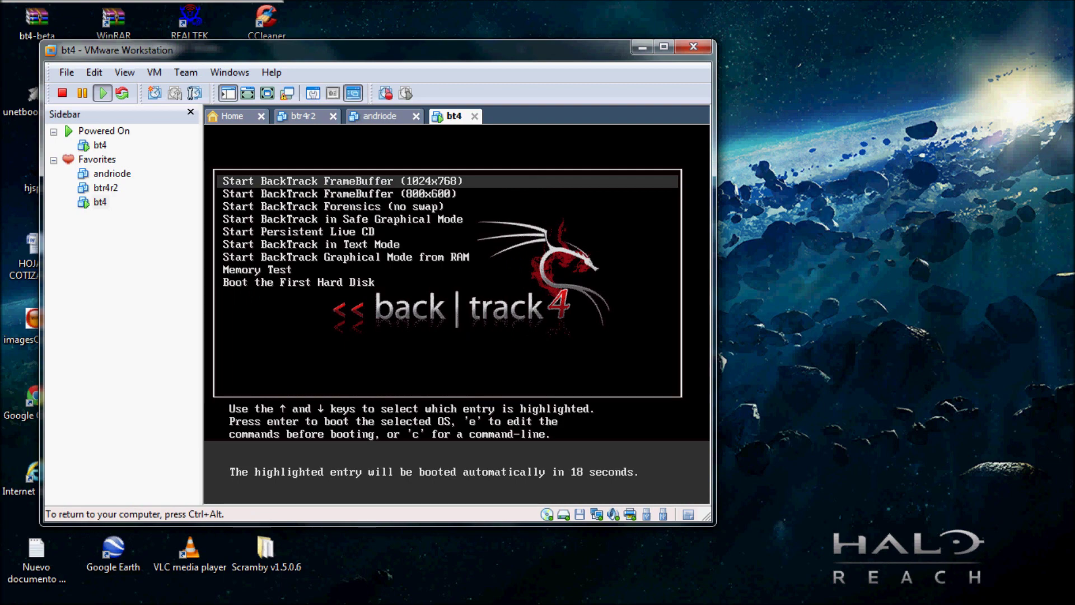
key(Return)
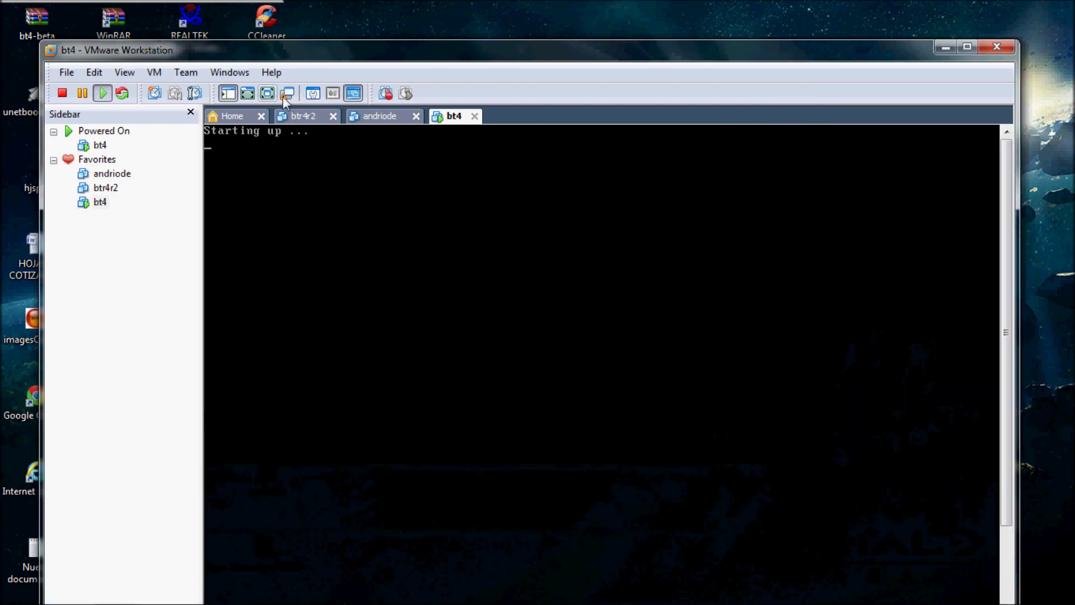
Show the bt4 virtual machine in full screen and launch BackTrack's graphical desktop with startx.
click(267, 93)
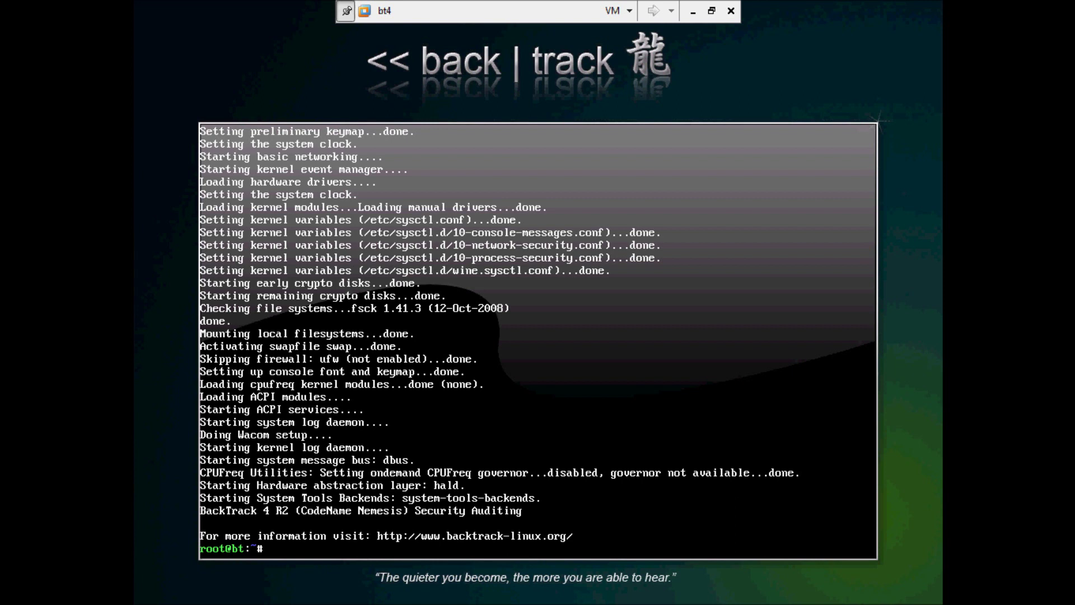
text(startx)
key(Return)
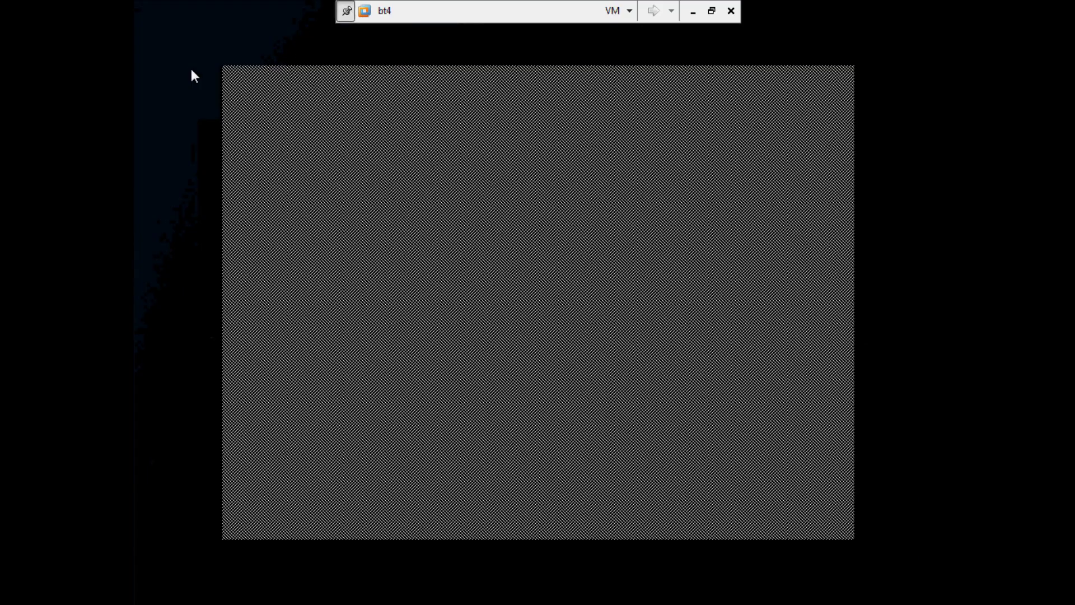
click(192, 72)
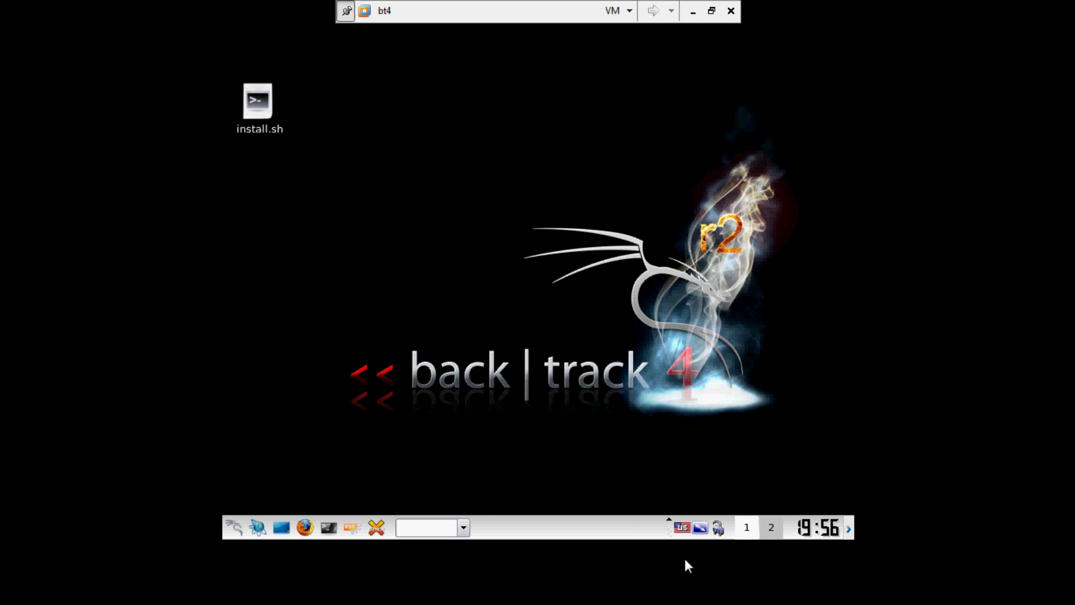
Open the KDE keyboard layout configuration and add Spain to the active layouts.
right_click(678, 524)
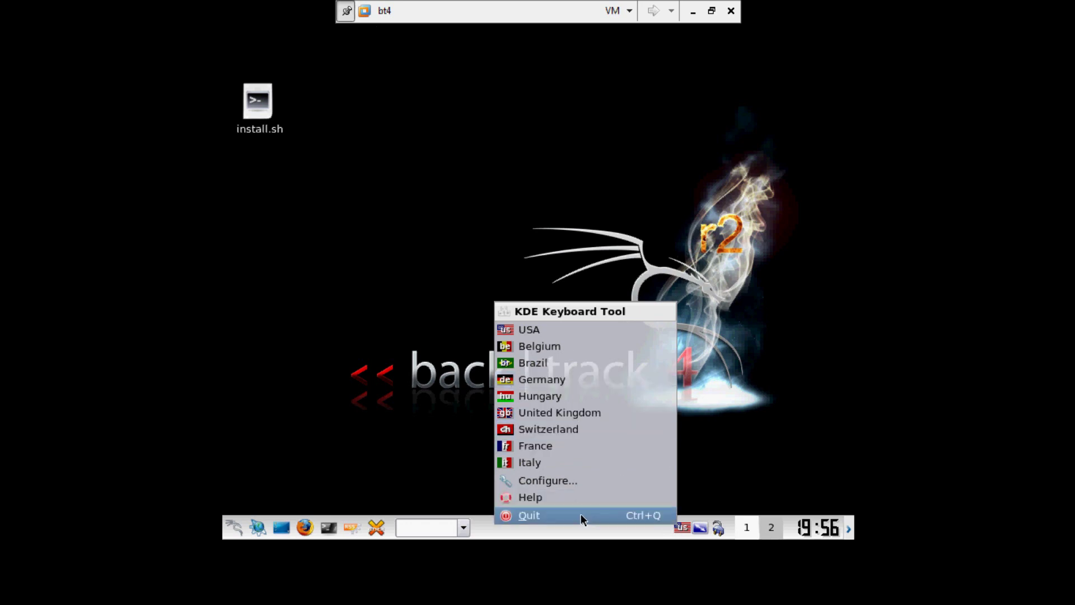
click(567, 482)
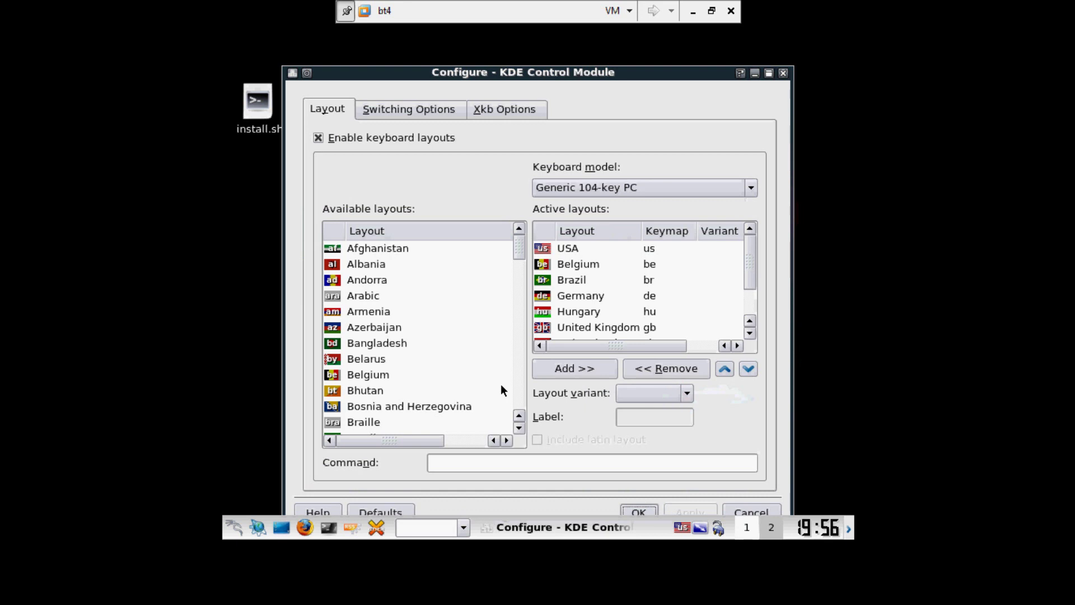
click(519, 429)
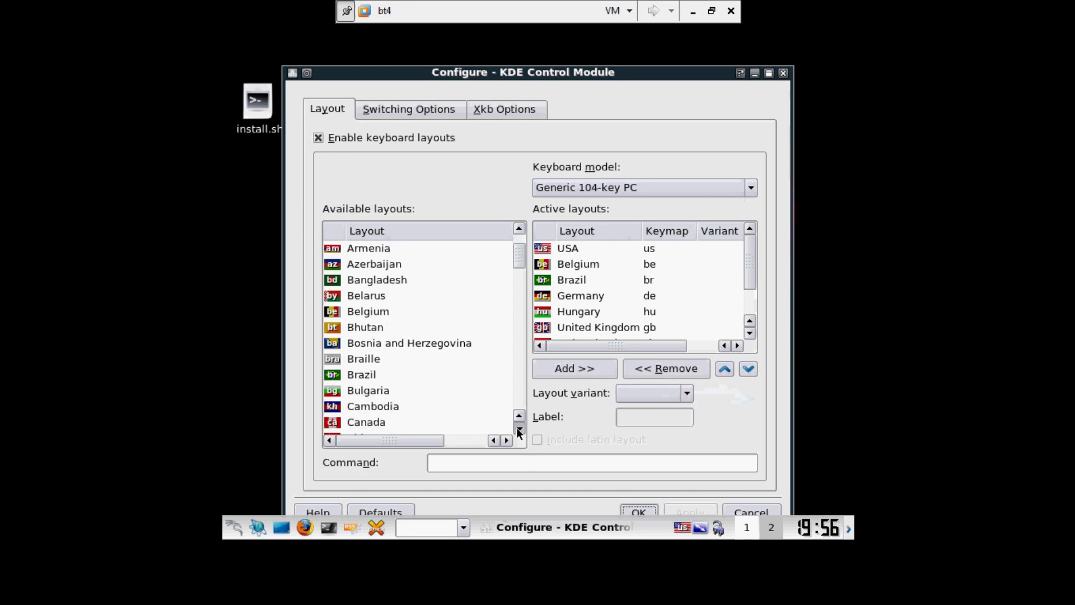
drag(519, 428, 519, 428)
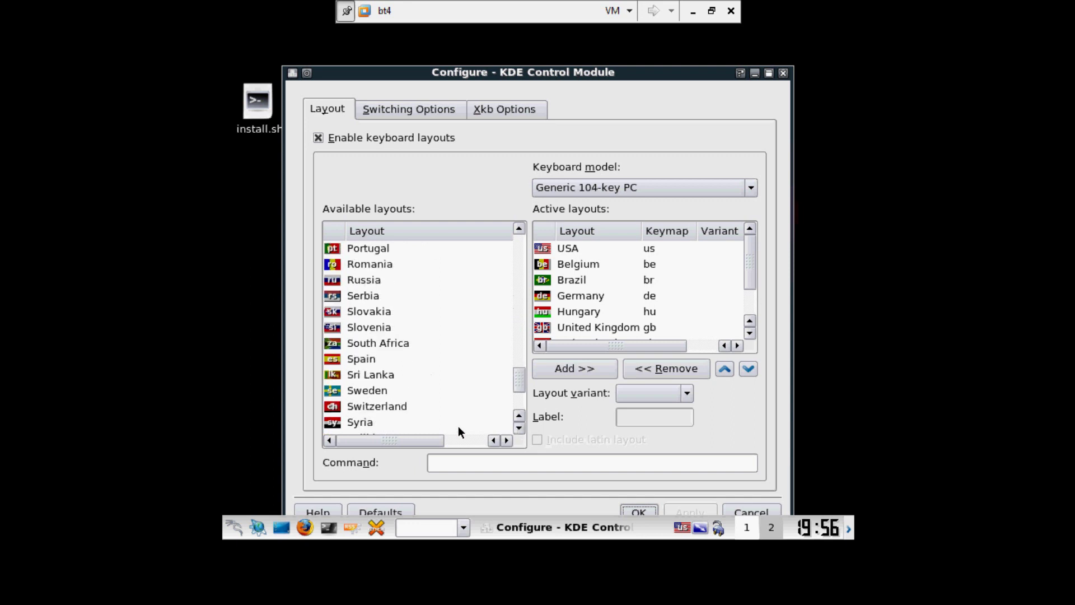
click(376, 359)
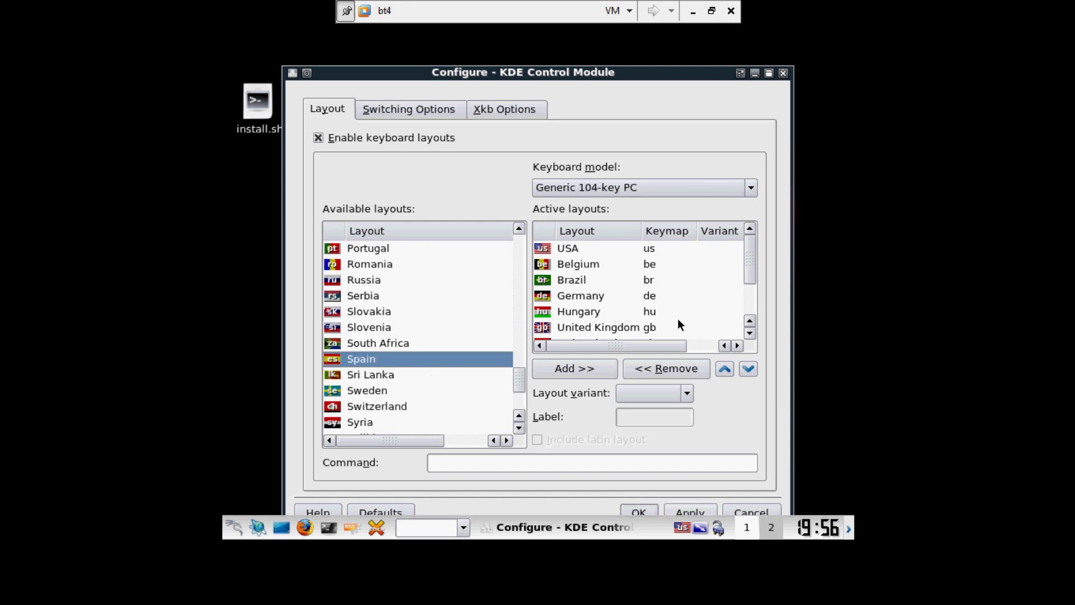
click(749, 333)
click(749, 333)
click(749, 333)
click(749, 333)
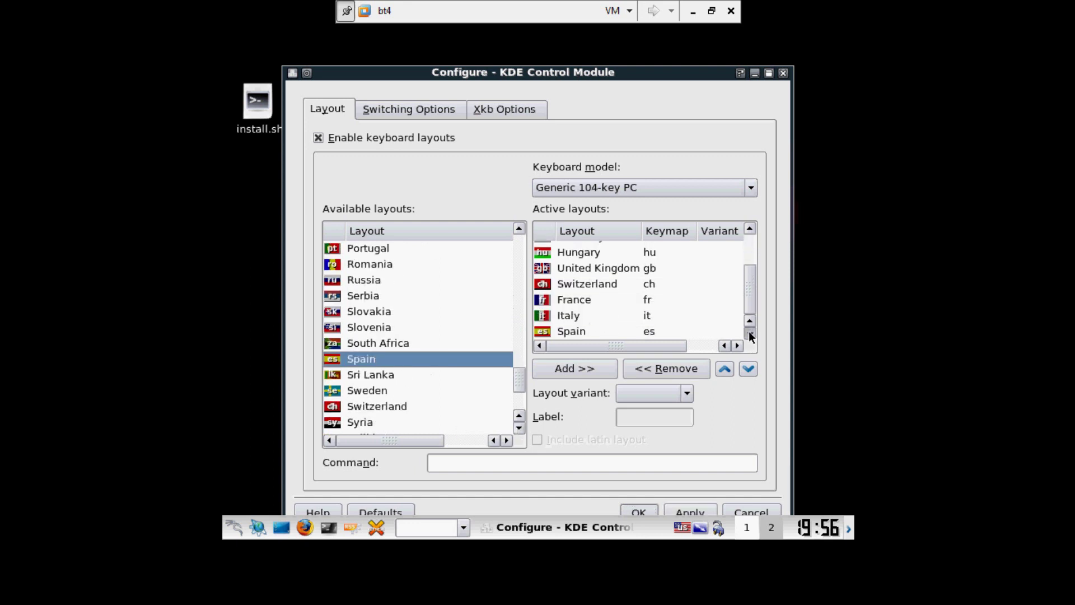
Apply the layout configuration with the active Spain entry selected, and switch the keyboard layout to Spain.
click(657, 330)
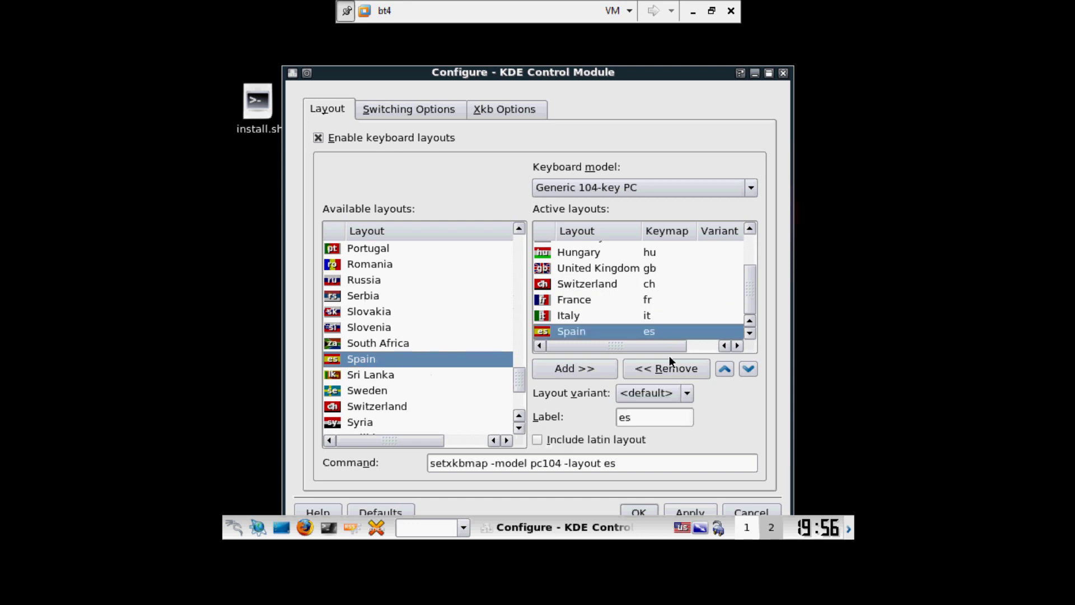
click(694, 511)
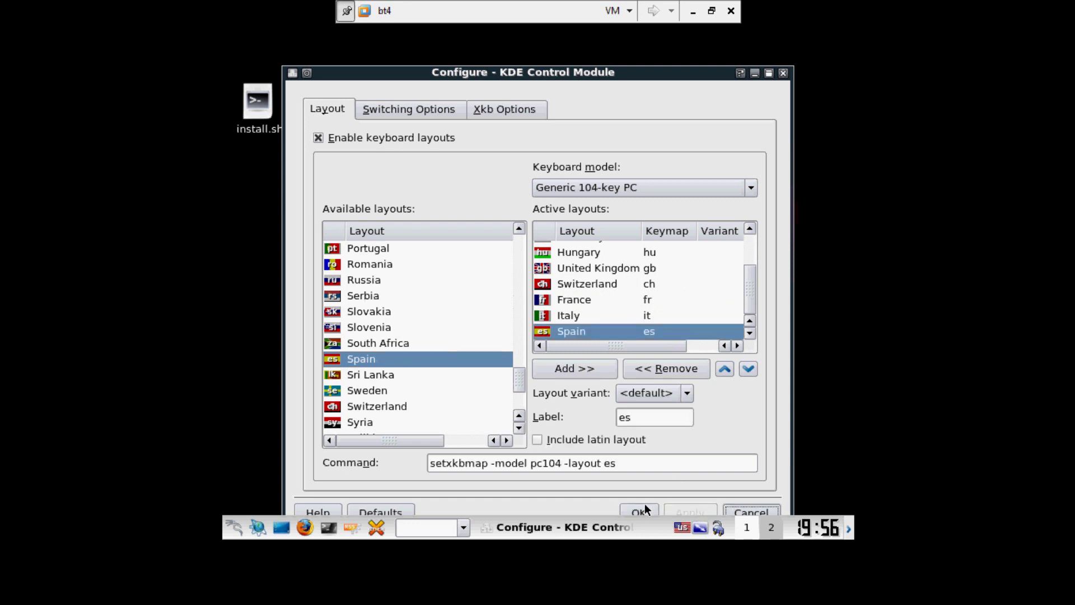
click(637, 513)
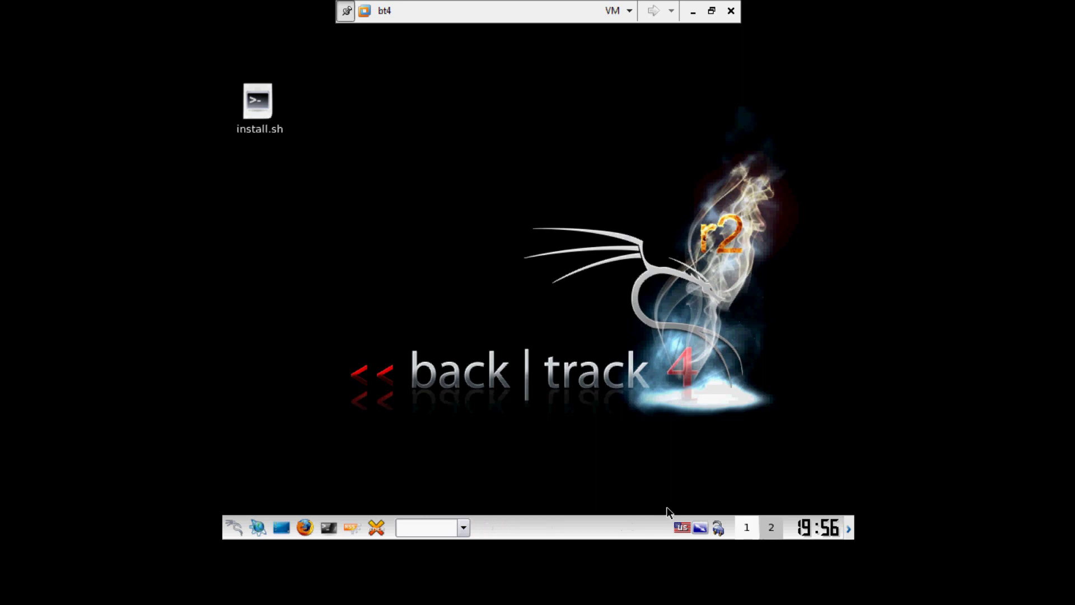
right_click(681, 528)
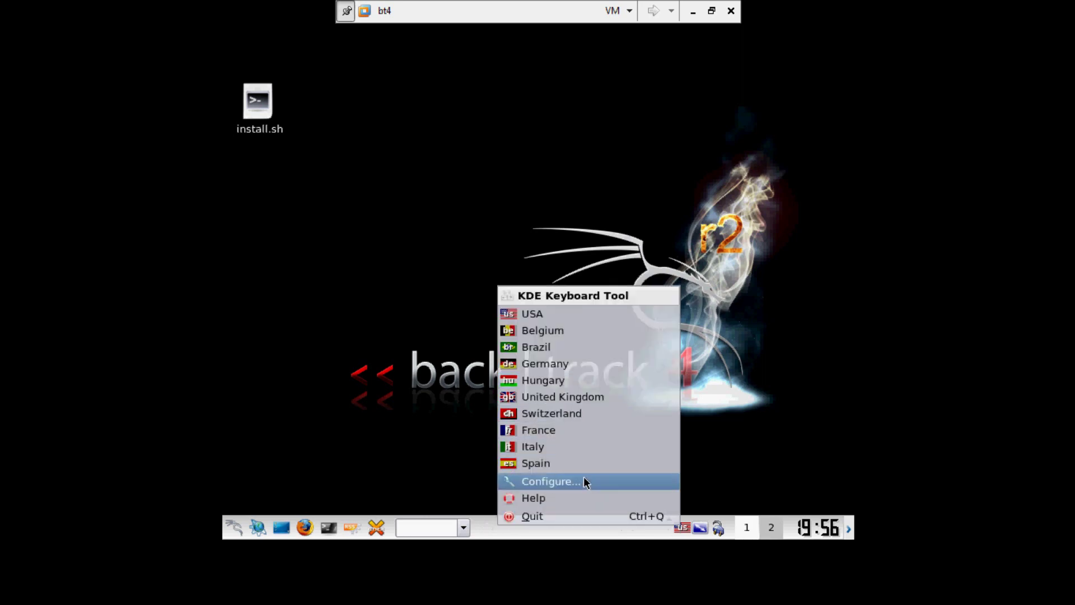
click(571, 466)
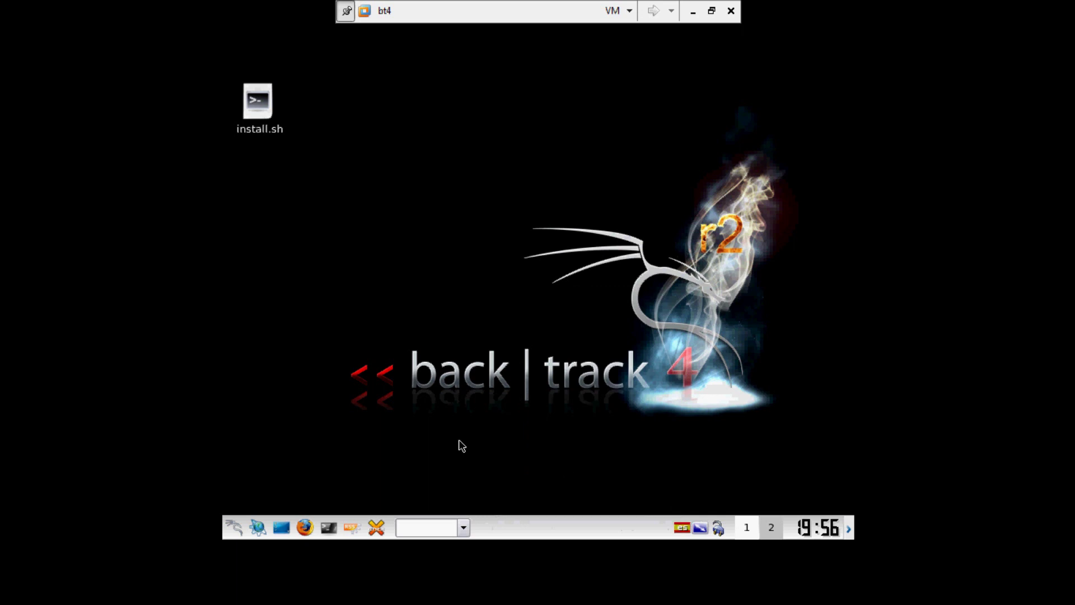
Open a Konsole terminal and start partitioning the disk with fdisk /dev/sda.
click(330, 538)
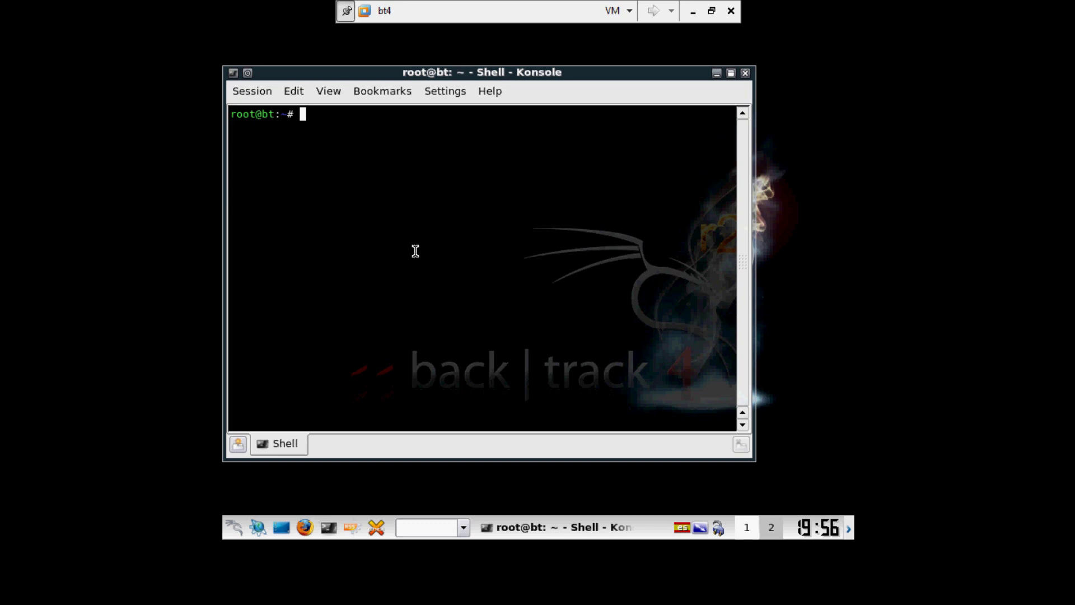
text(fdisk /dev/)
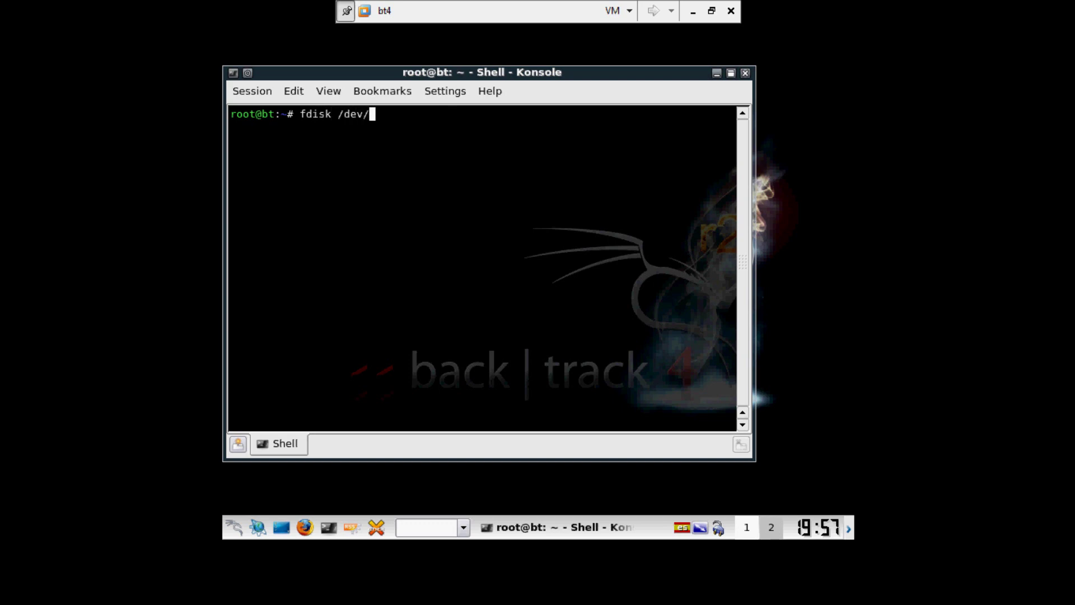
text(sda)
key(Return)
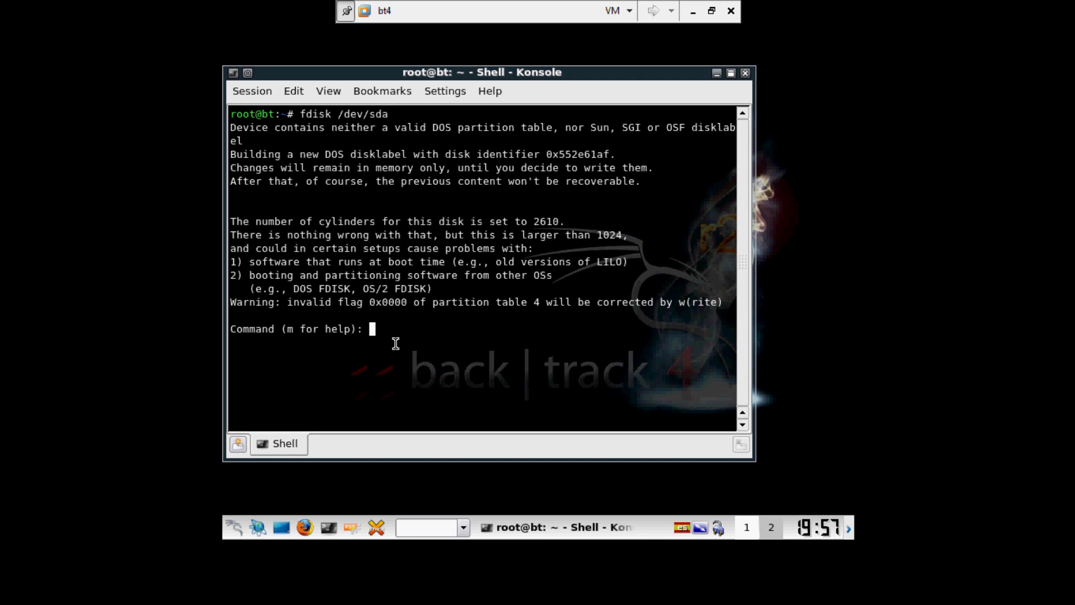
Create primary partition 1 in fdisk with the default first cylinder and a size of +100M.
text(n)
key(Return)
text(p)
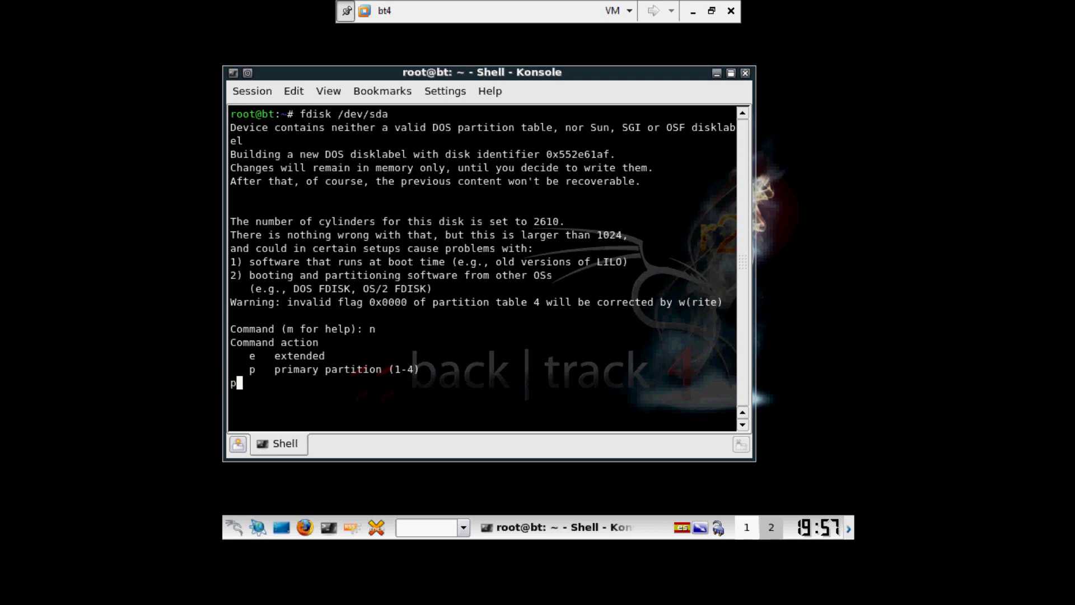
key(Return)
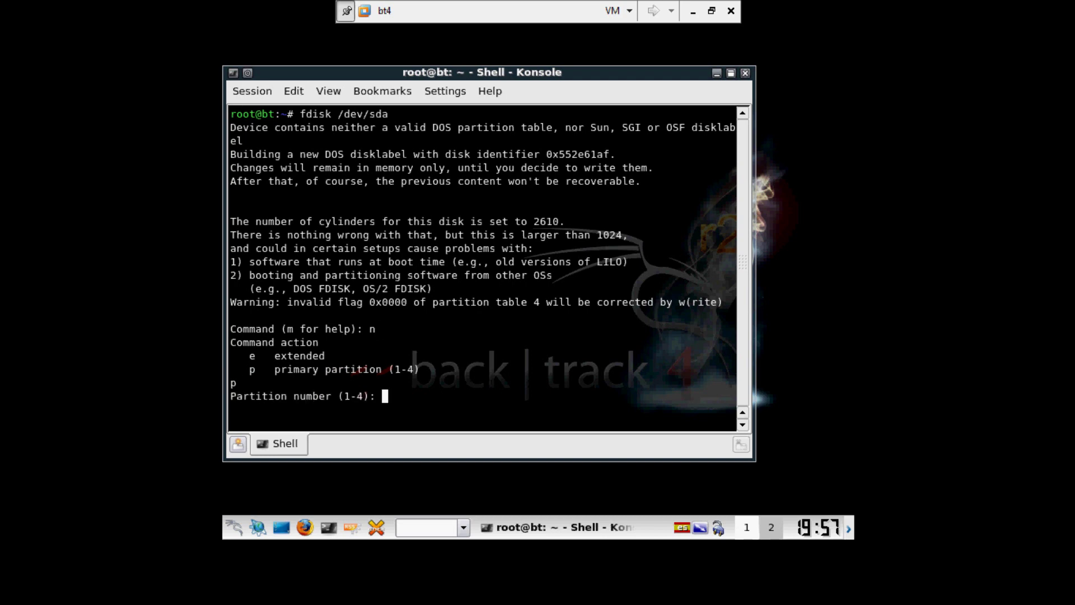
text(1)
key(Return)
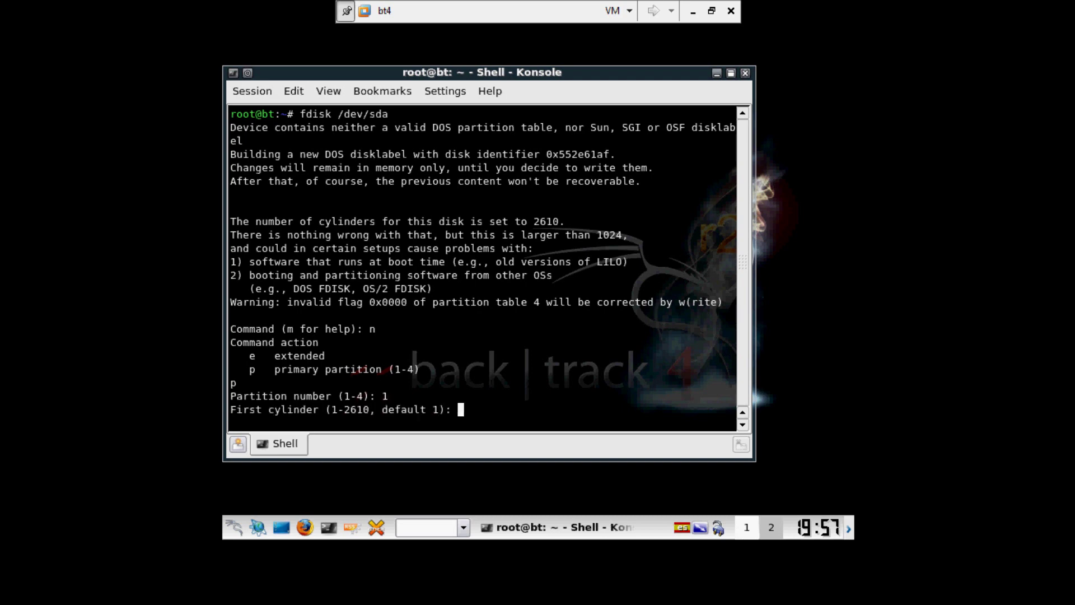
key(Return)
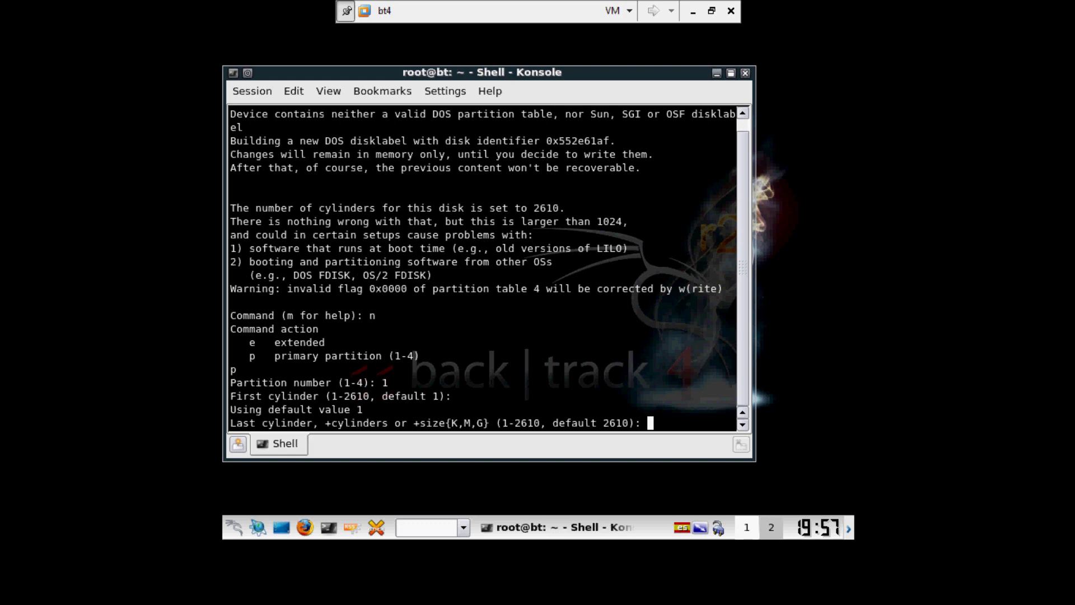
text(+100M)
key(Return)
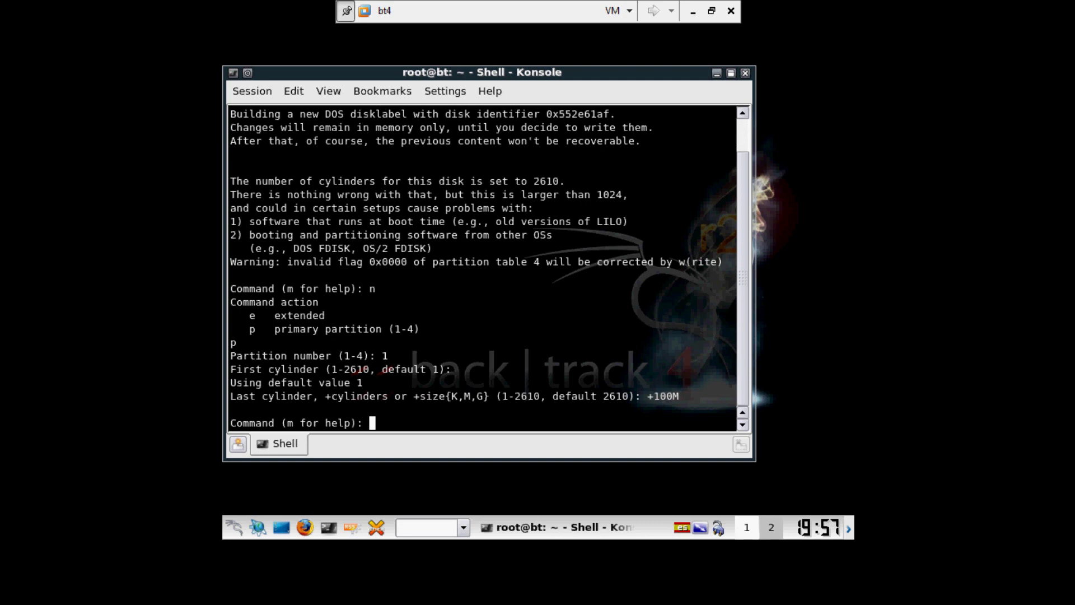
Create primary partition 2 in fdisk with the default first cylinder and a size of +1024M.
text(n)
key(Return)
text(p)
key(Return)
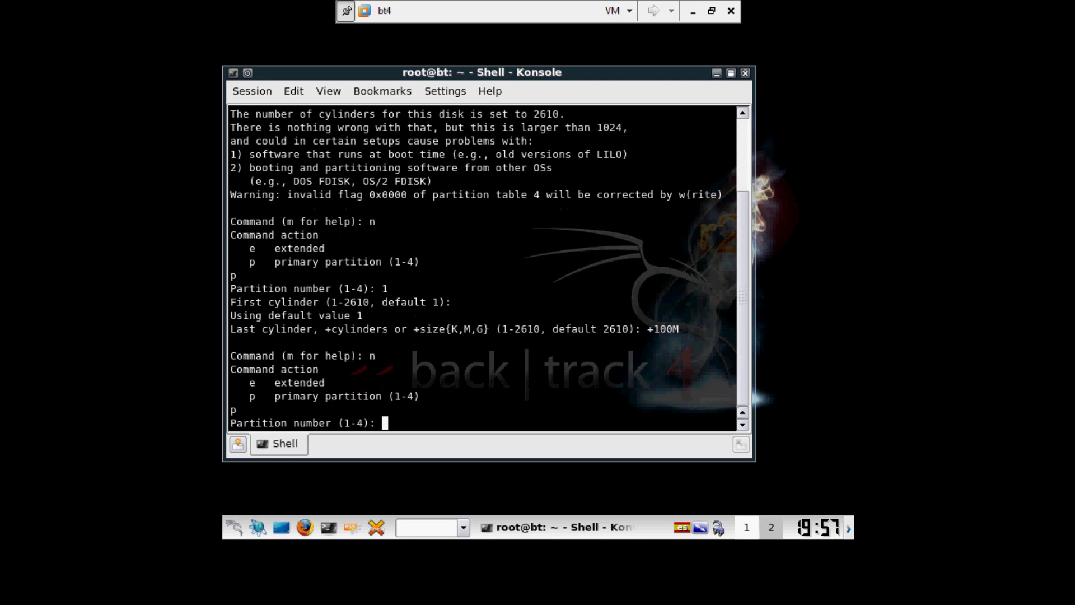
text(2)
key(Return)
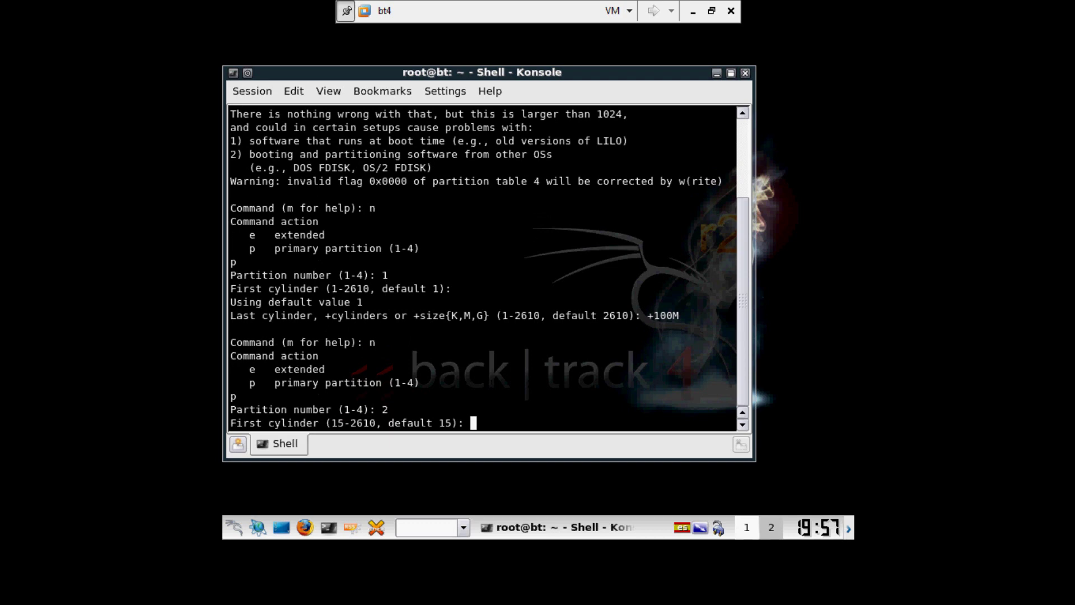
key(Return)
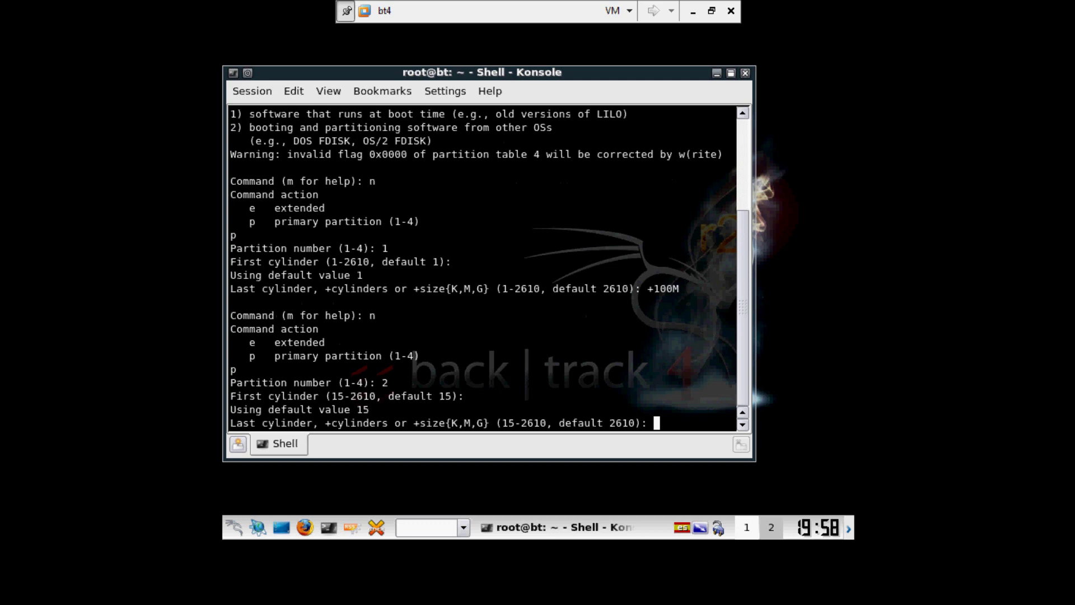
text(+1024M)
key(Return)
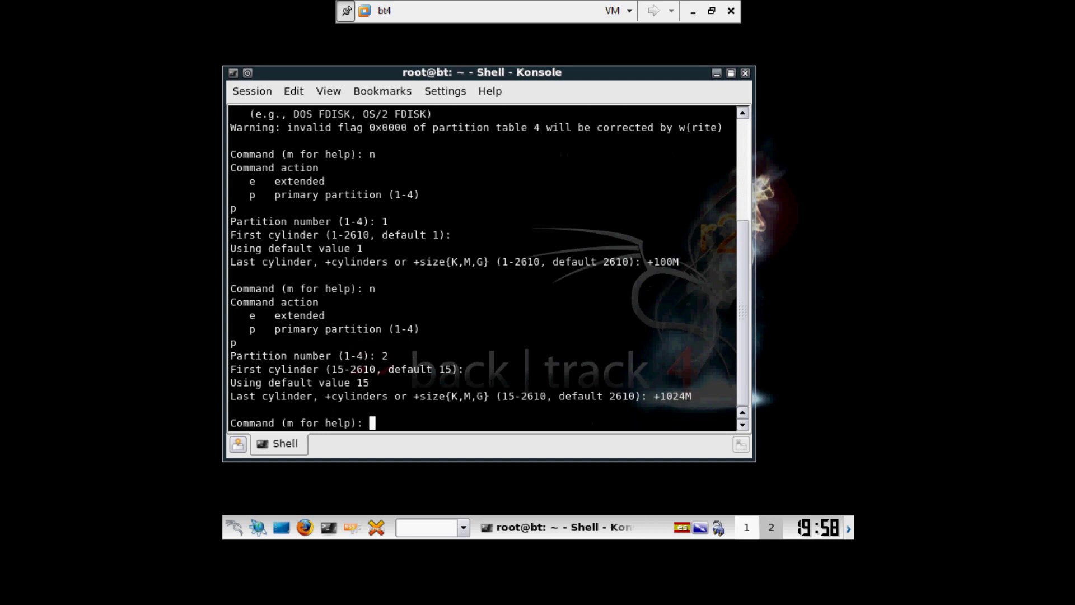
Create primary partition 3 in fdisk, accepting the default first and last cylinders to use the remaining disk space.
text(n)
key(Return)
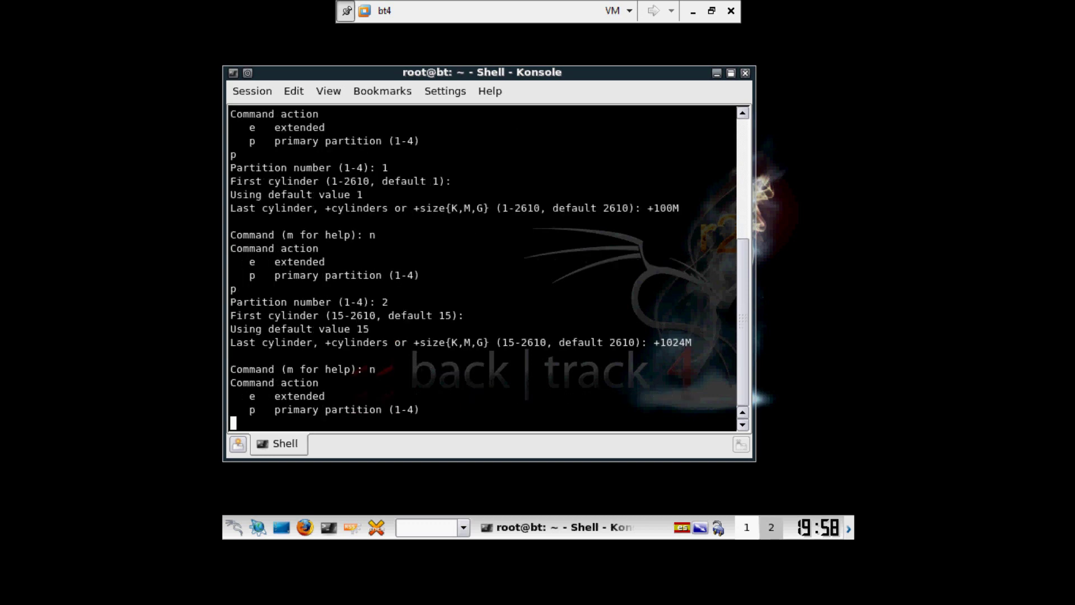
text(p)
key(Return)
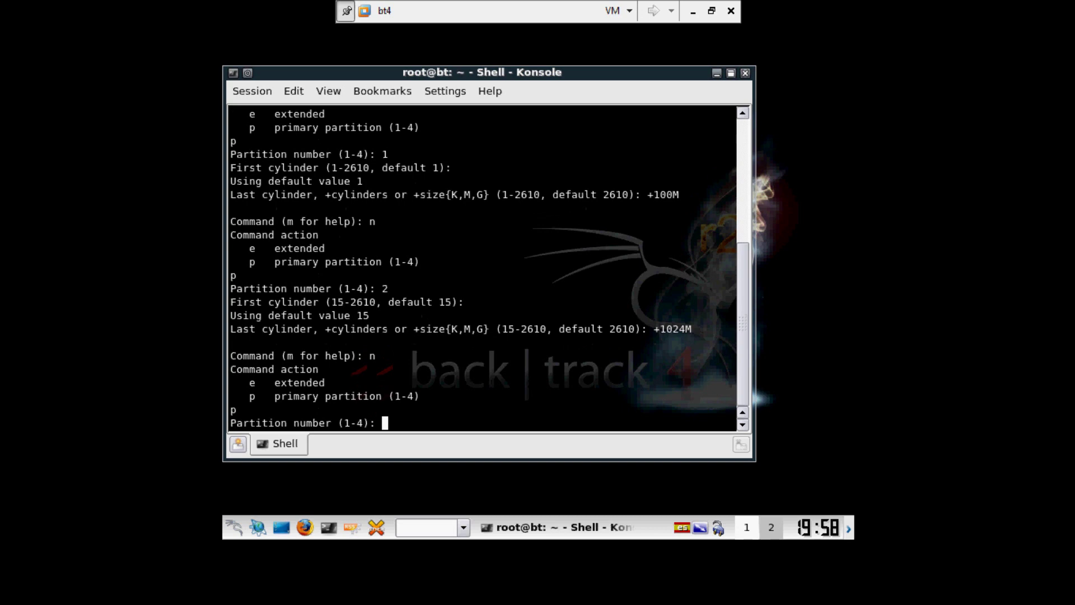
text(3)
key(Return)
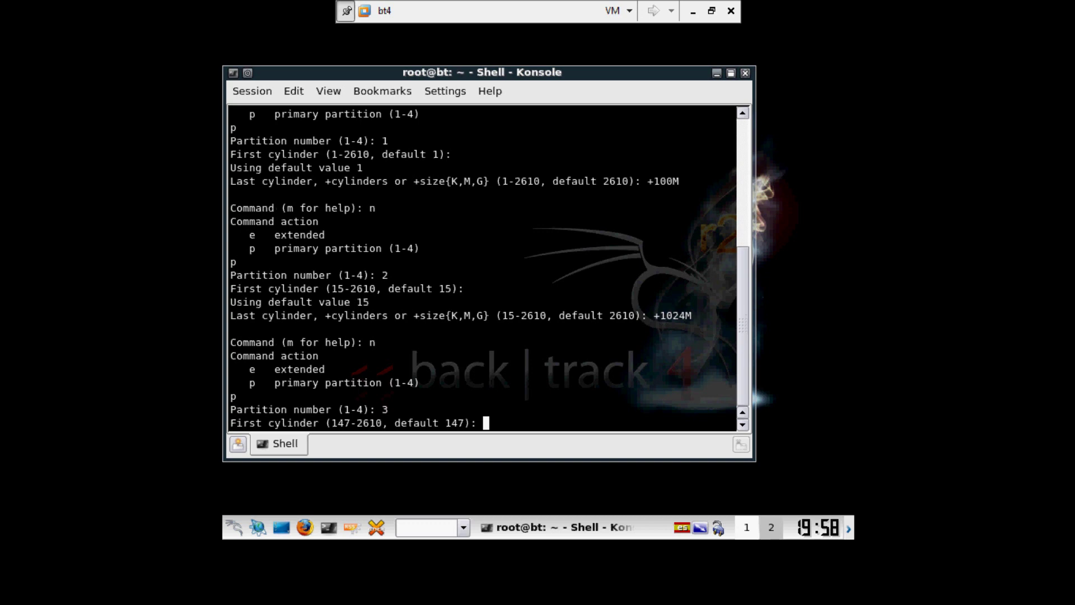
key(Return)
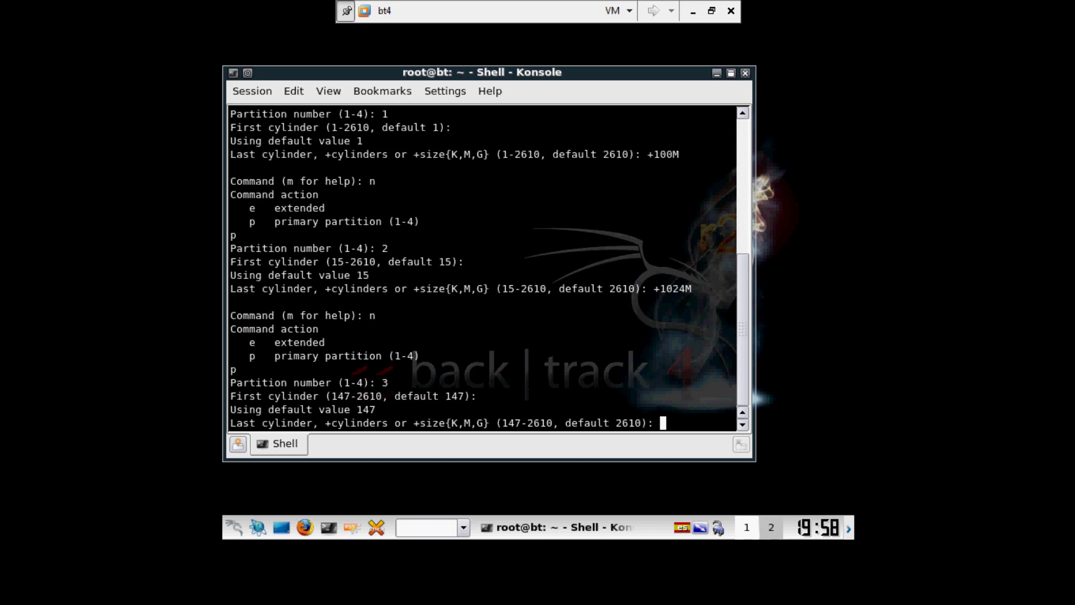
key(Return)
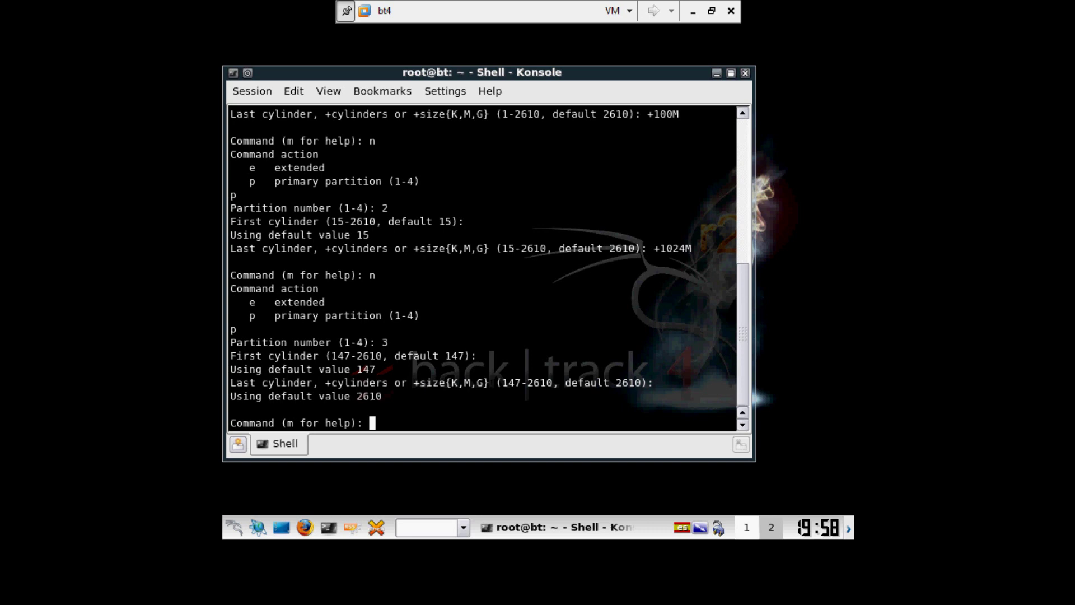
Toggle the bootable flag on partition 1 in fdisk.
text(a)
key(Return)
text(t)
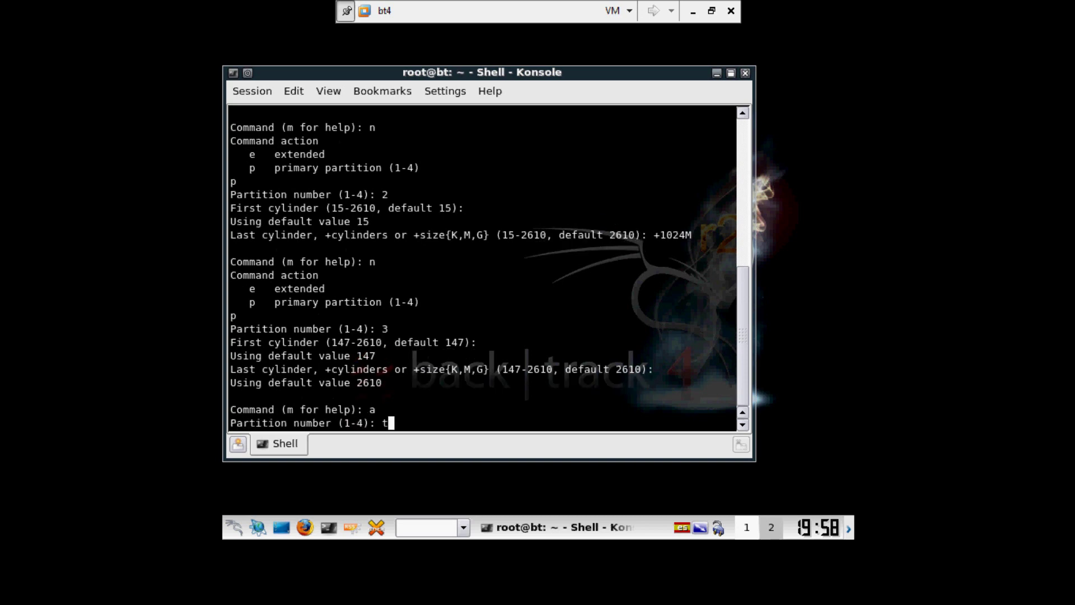
key(Return)
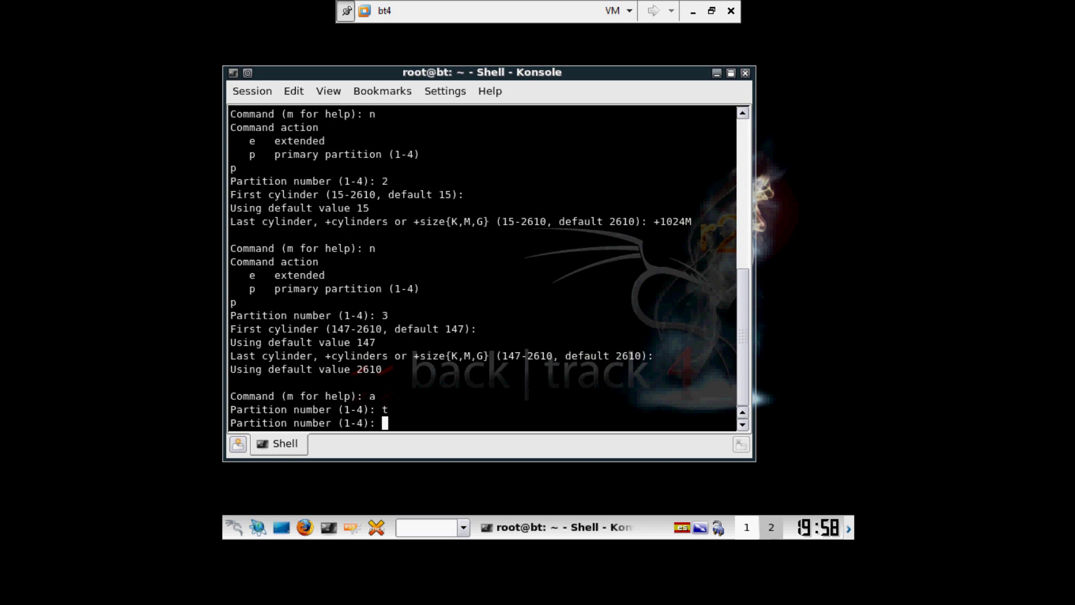
text(a)
key(Return)
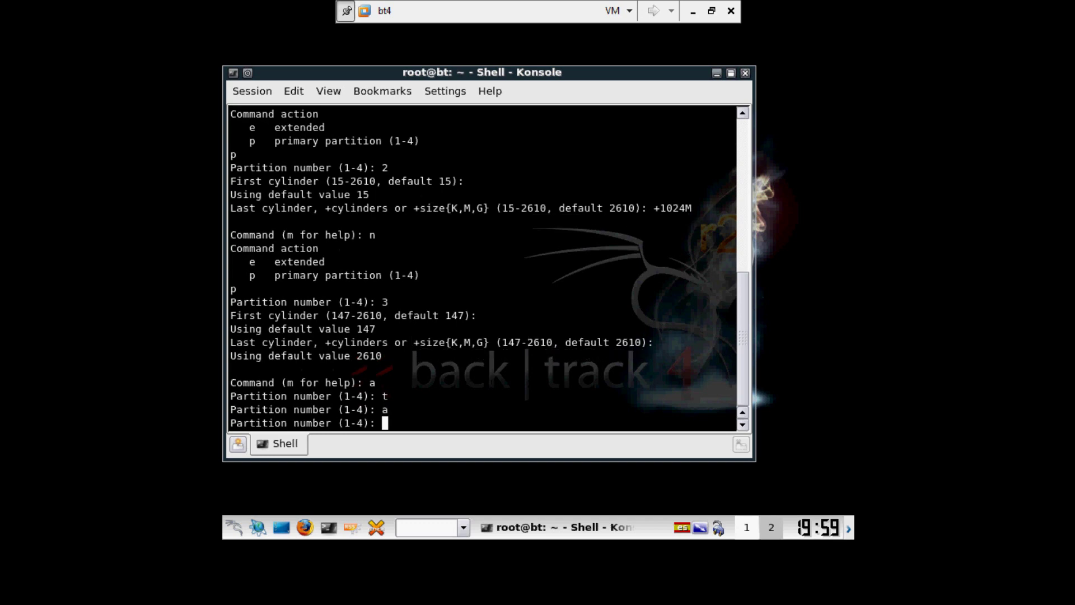
text(1)
key(Return)
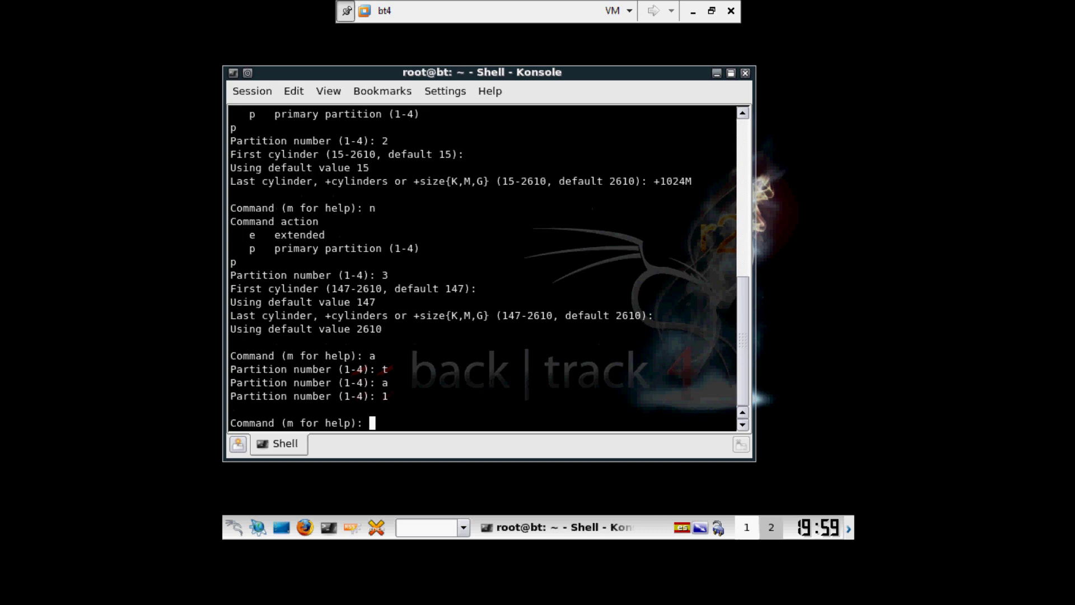
Change the system type of partition 2 in fdisk to hex code 82 (Linux swap).
text(t)
key(Return)
text(2)
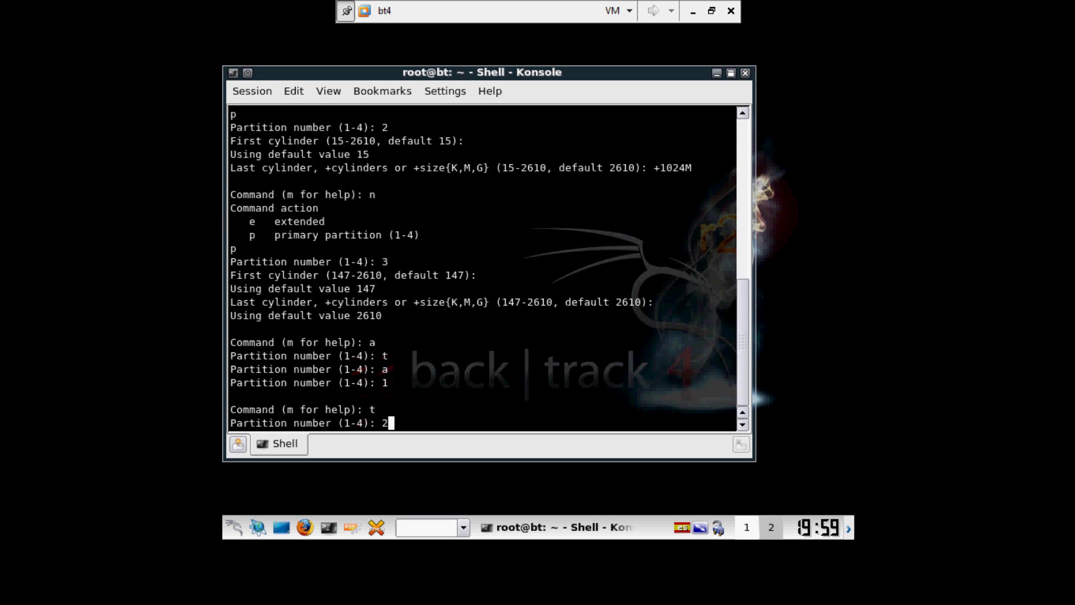
key(Return)
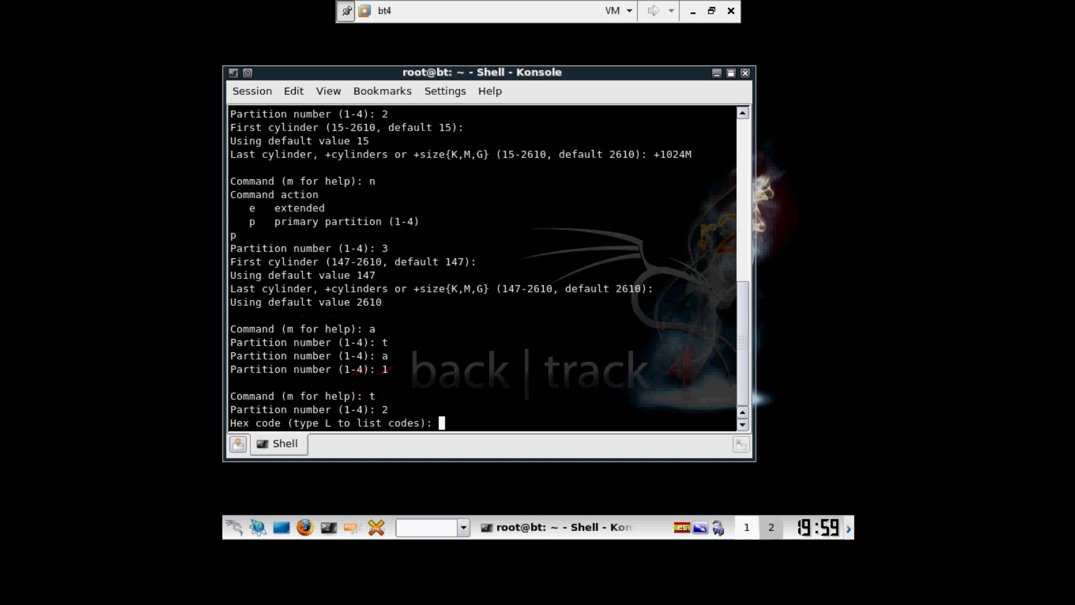
text(82)
key(Return)
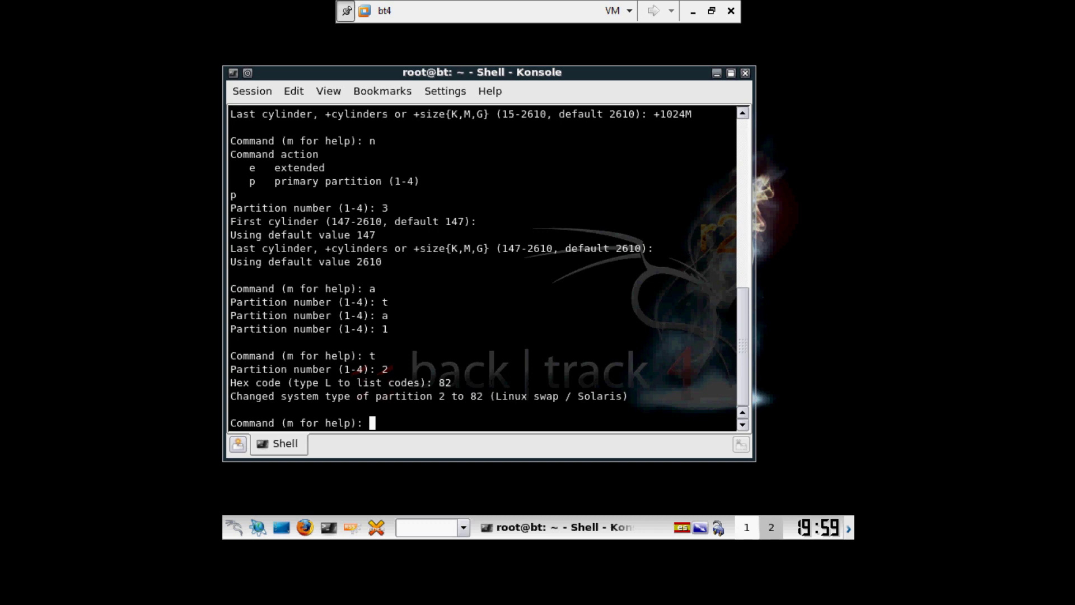
Print the partition table in fdisk for review and write the changes to /dev/sda.
text(p)
key(Return)
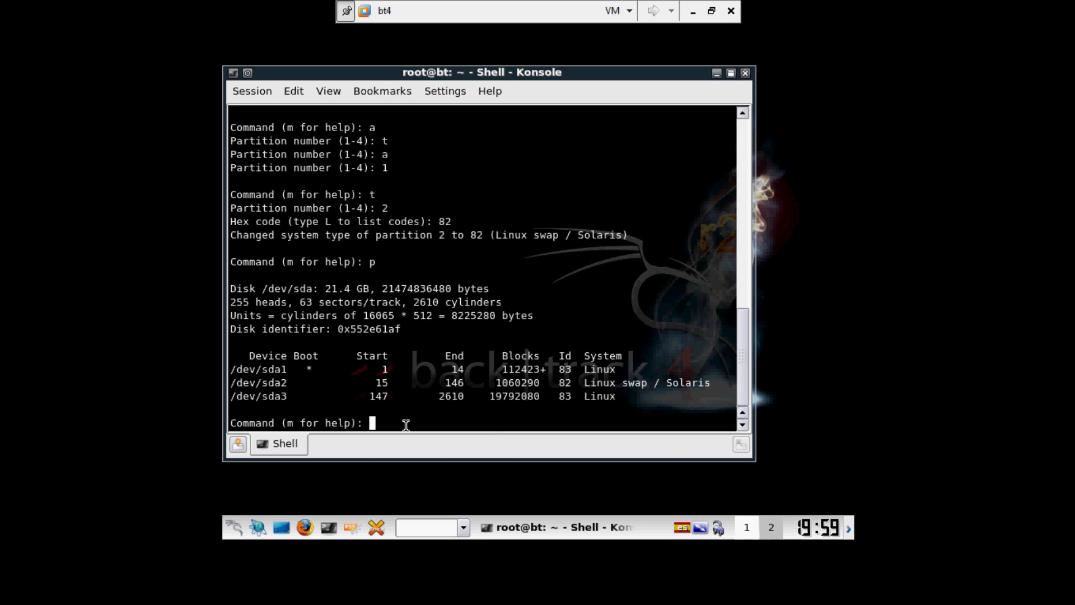
text(w)
key(Return)
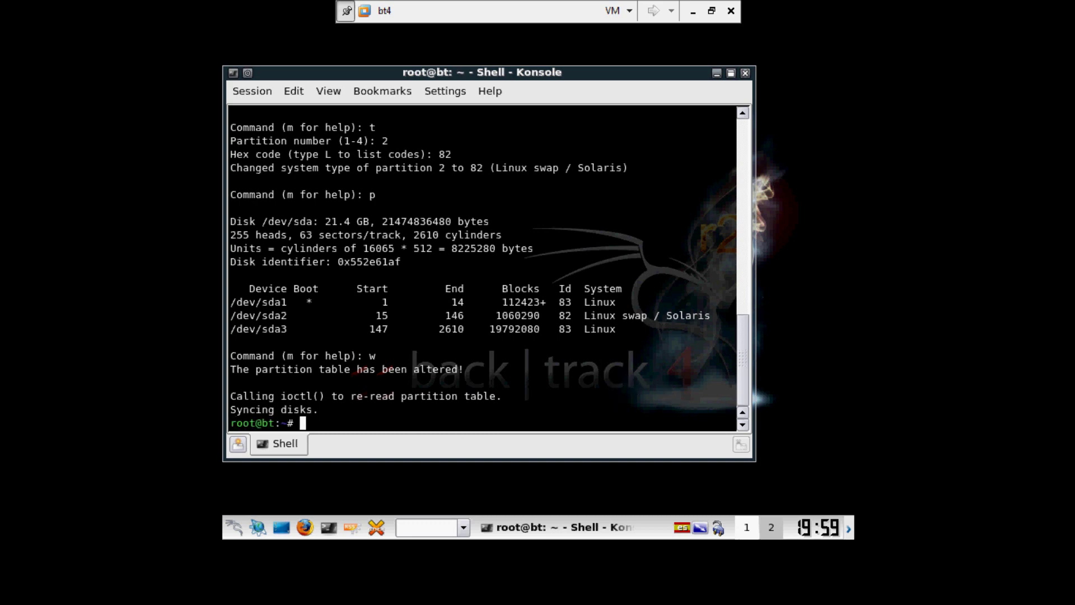
Minimize the shell window, launch the install.sh installer from the desktop, and set the location to Mexico City.
click(717, 74)
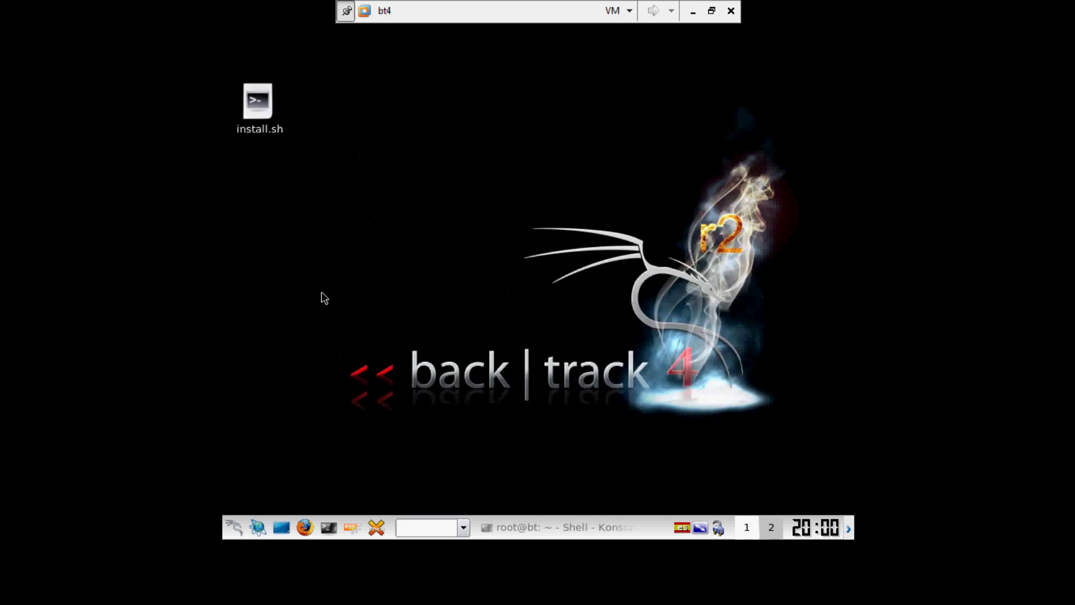
click(305, 102)
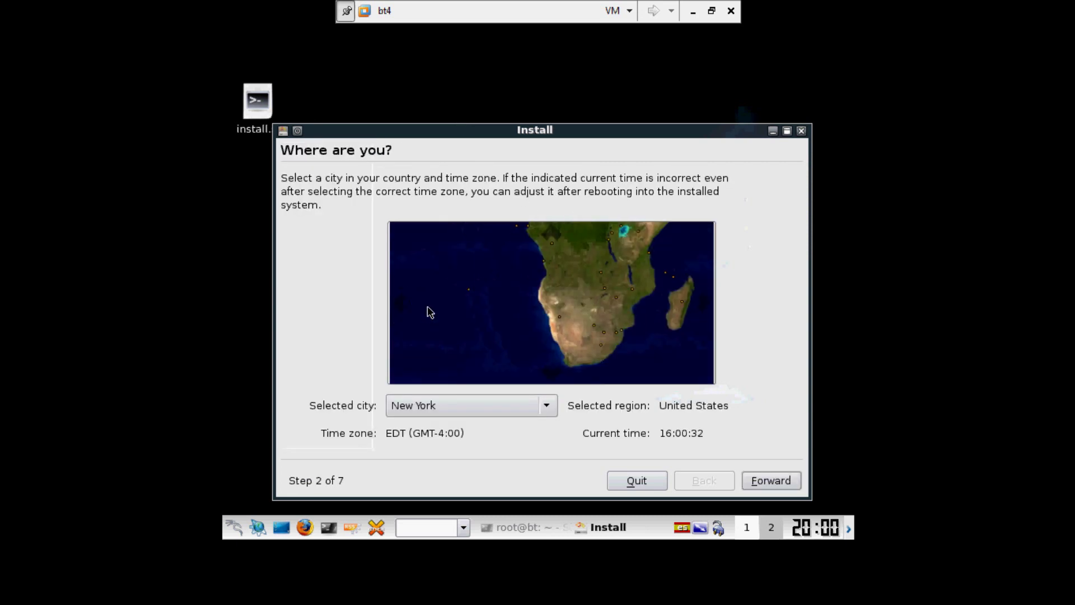
click(546, 405)
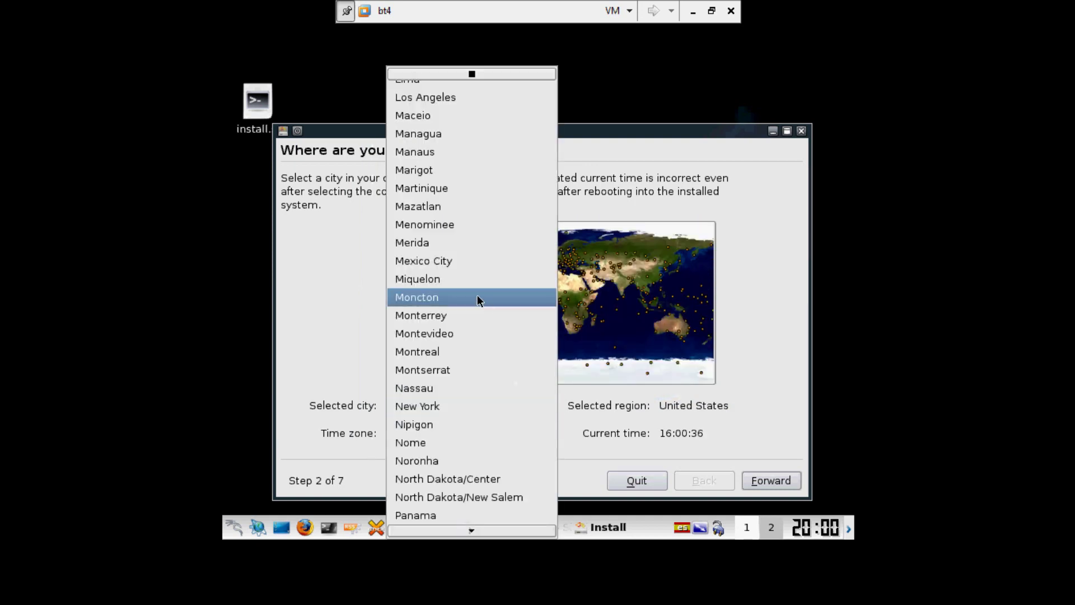
click(469, 261)
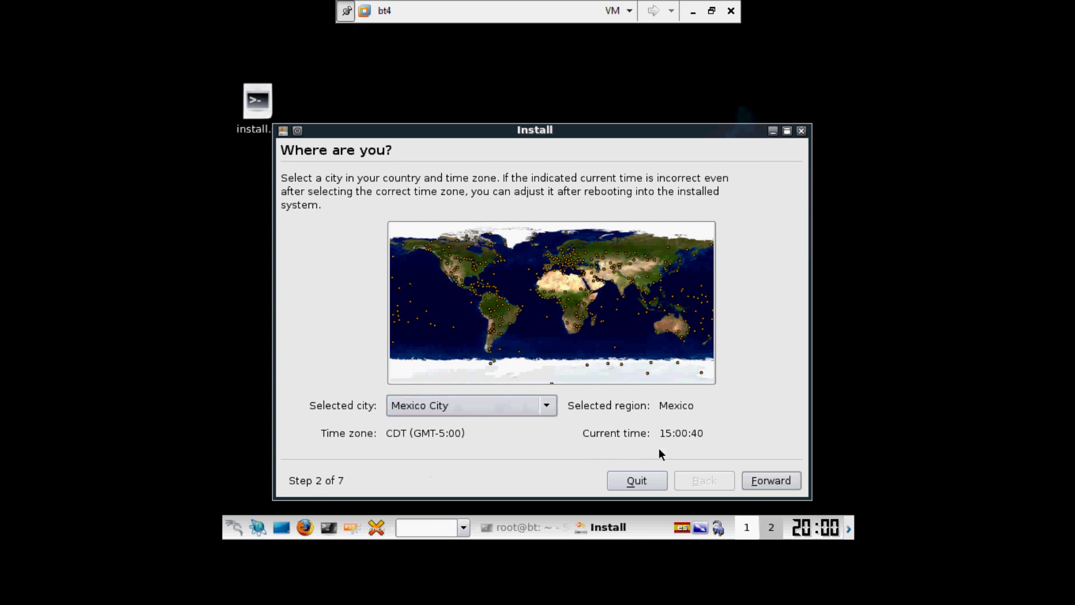
click(763, 482)
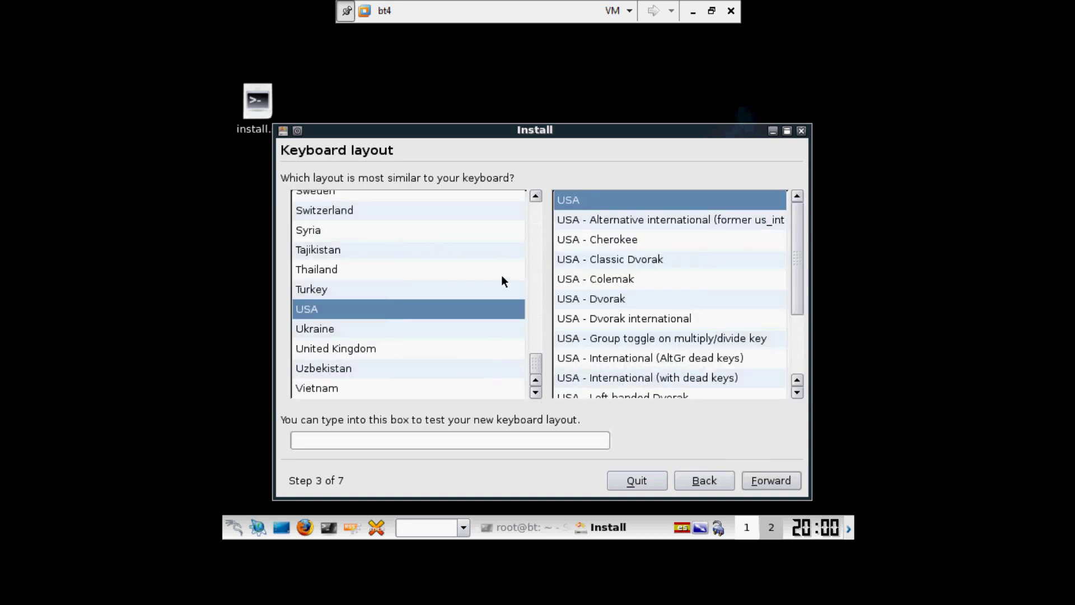
Choose the Spain keyboard layout in the installer and continue to disk preparation.
click(535, 198)
click(535, 197)
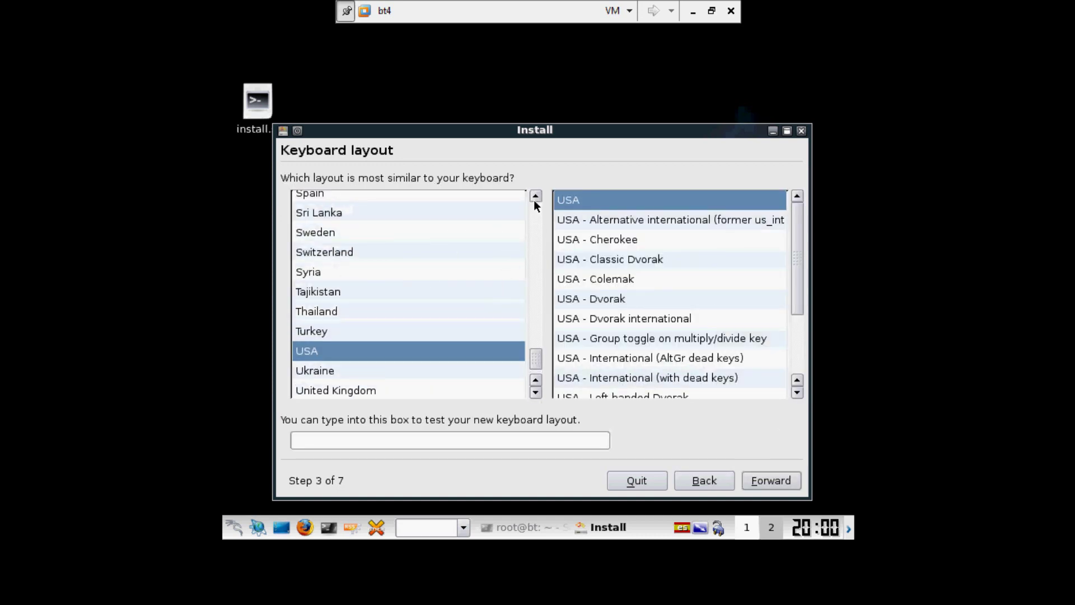
drag(438, 198, 438, 198)
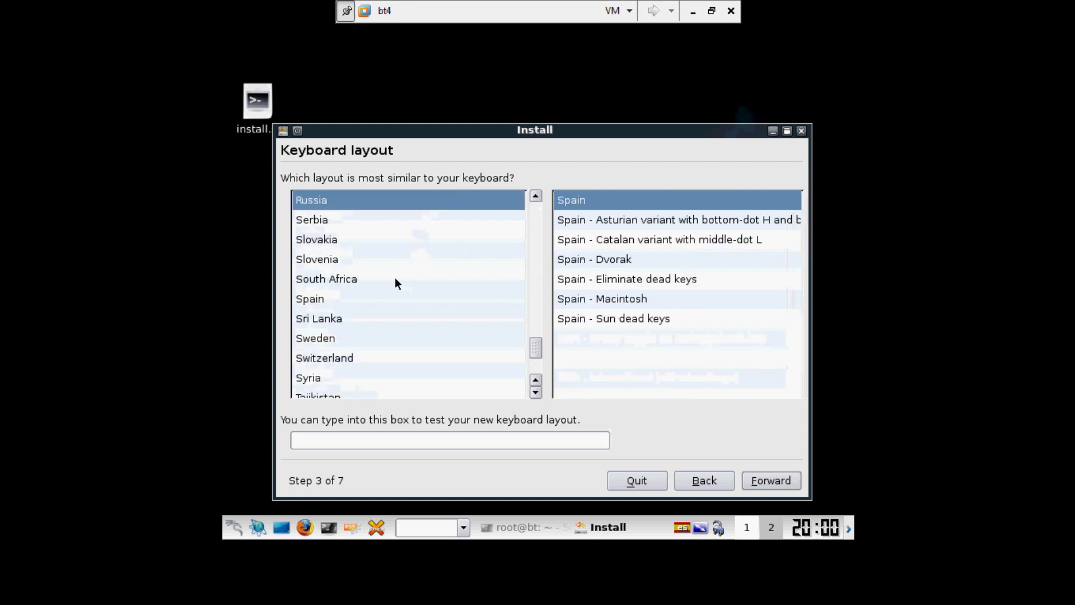
click(371, 300)
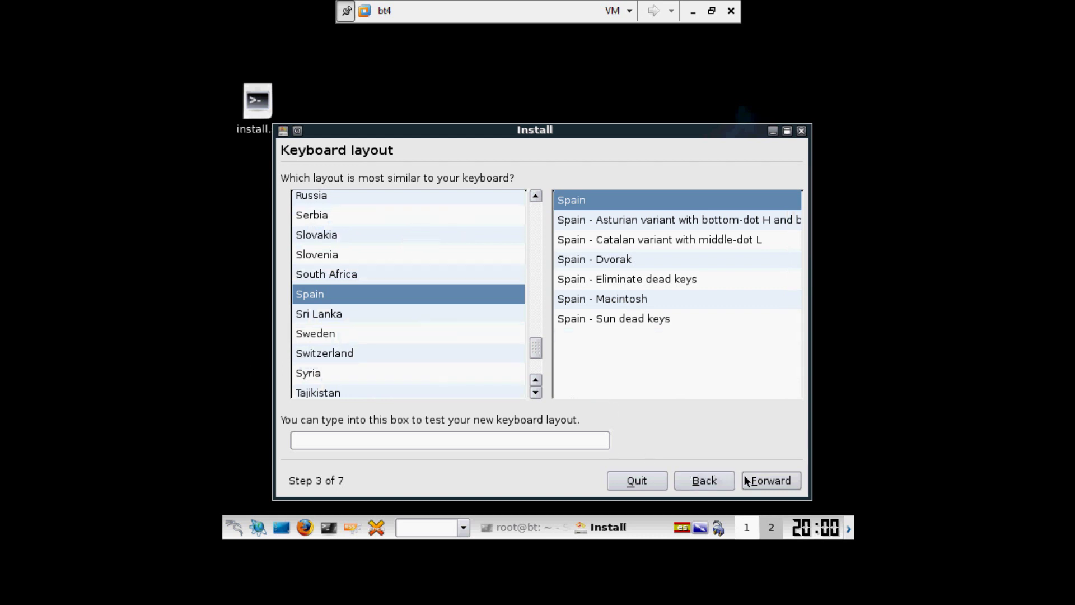
click(768, 482)
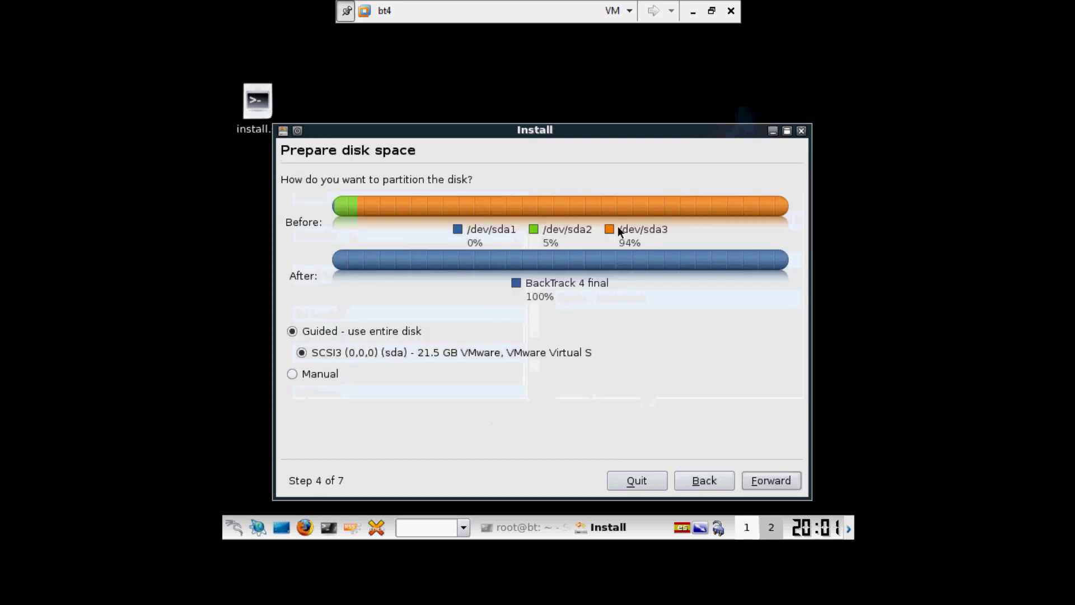
Accept guided partitioning using the entire SCSI3 (sda) disk and start the installation with the summarized settings.
click(770, 483)
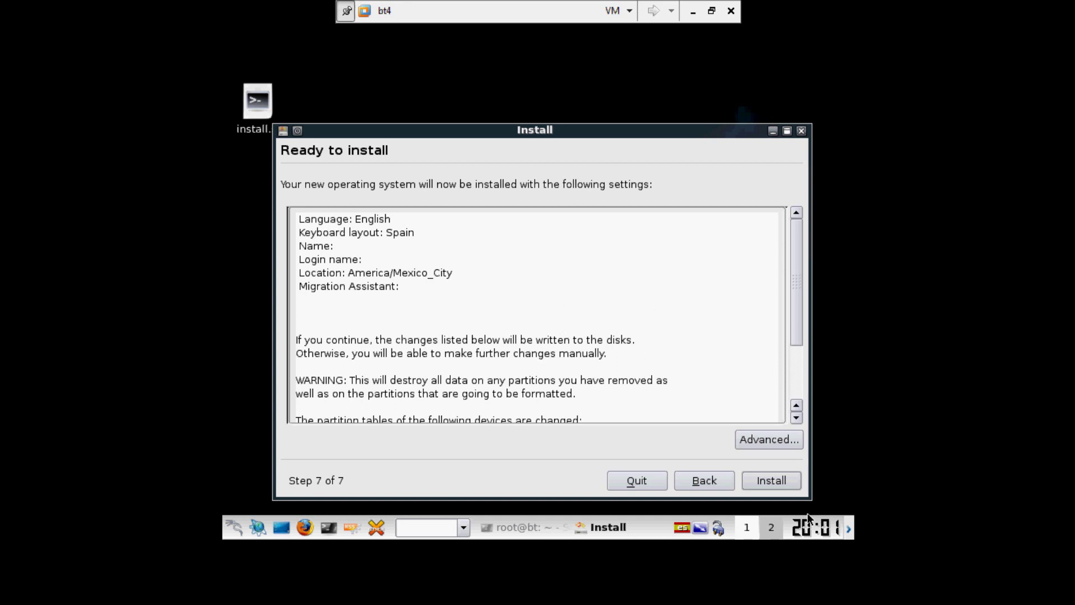
click(767, 480)
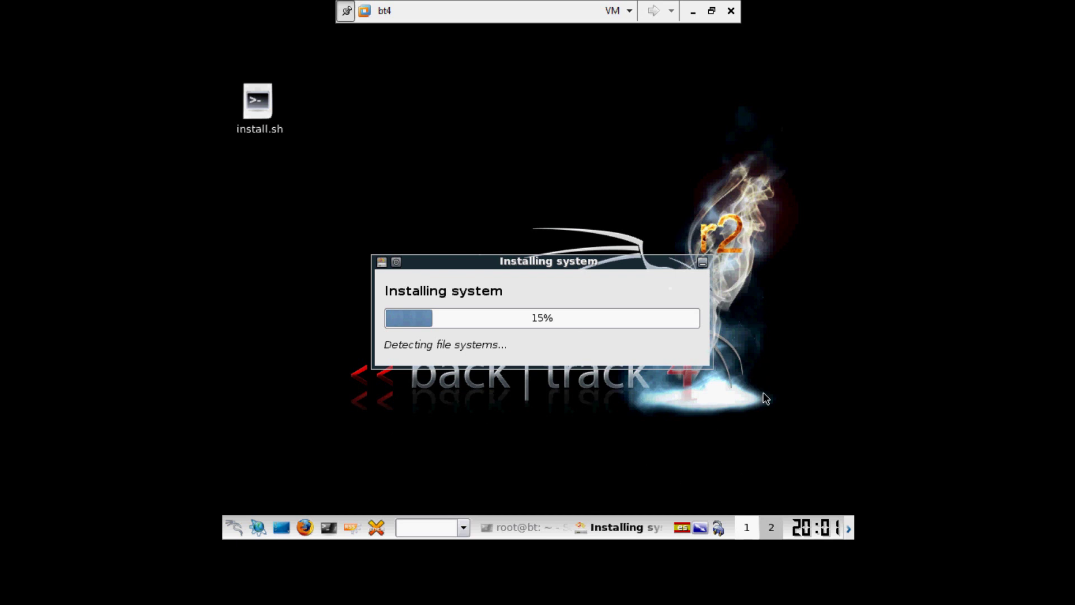
Take the bt4 virtual machine out of full screen and minimize the VMware Workstation window to the host desktop.
click(862, 494)
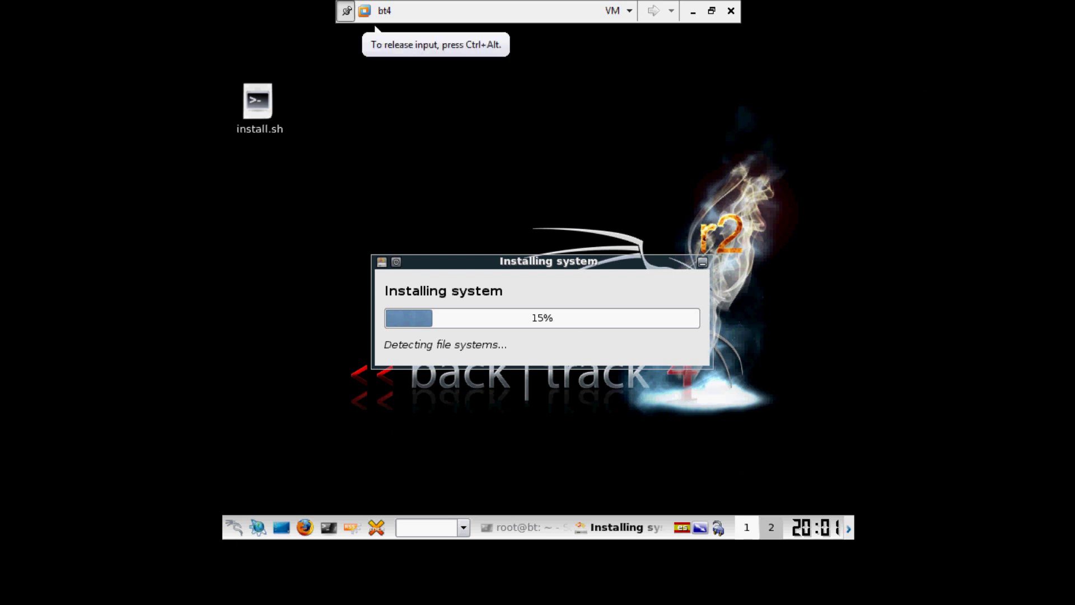
click(711, 10)
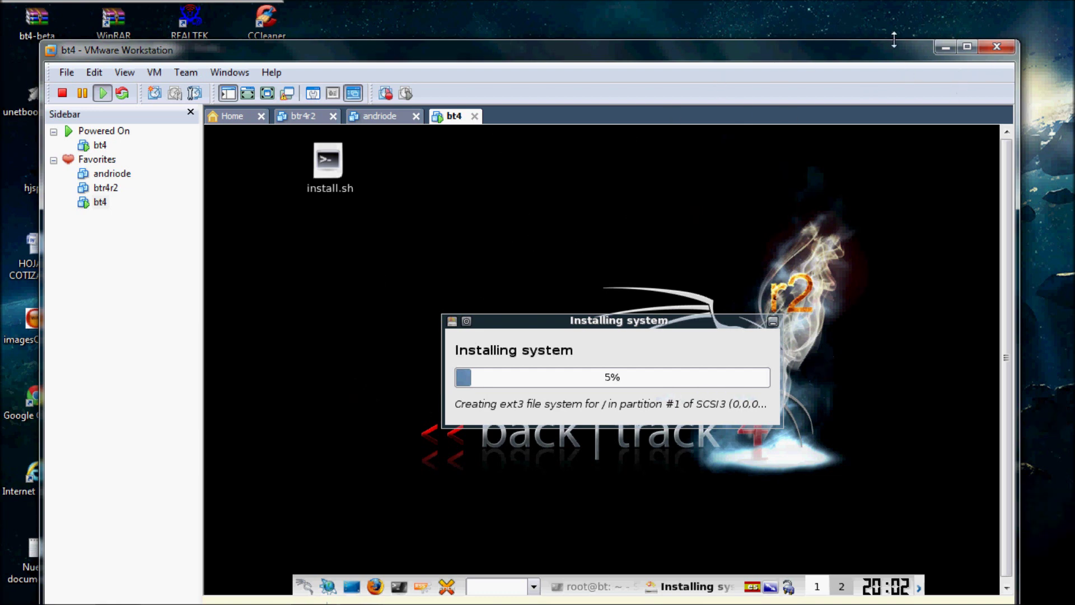
click(941, 47)
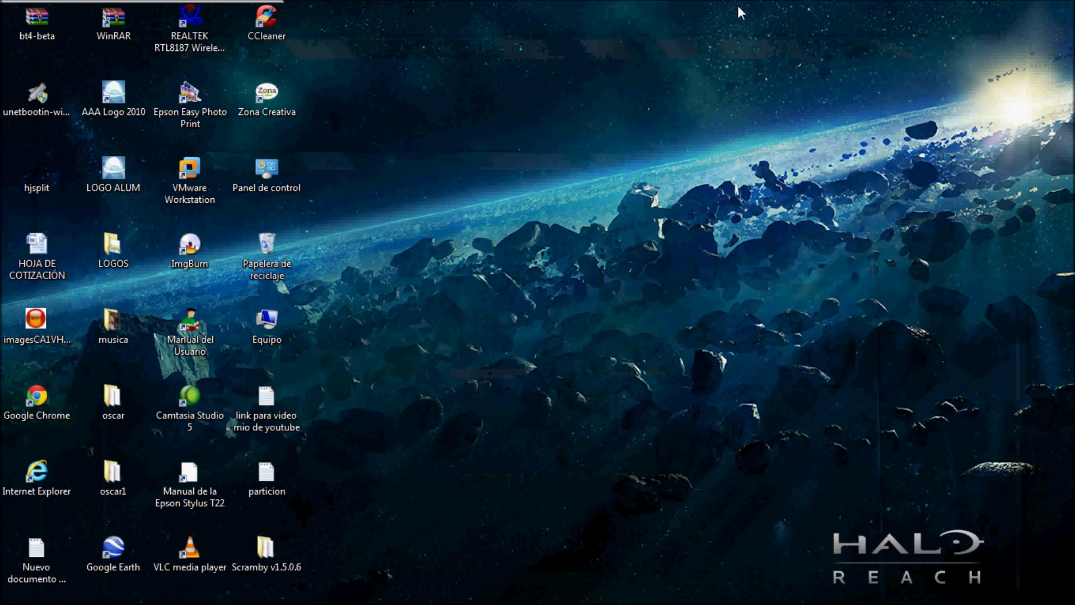